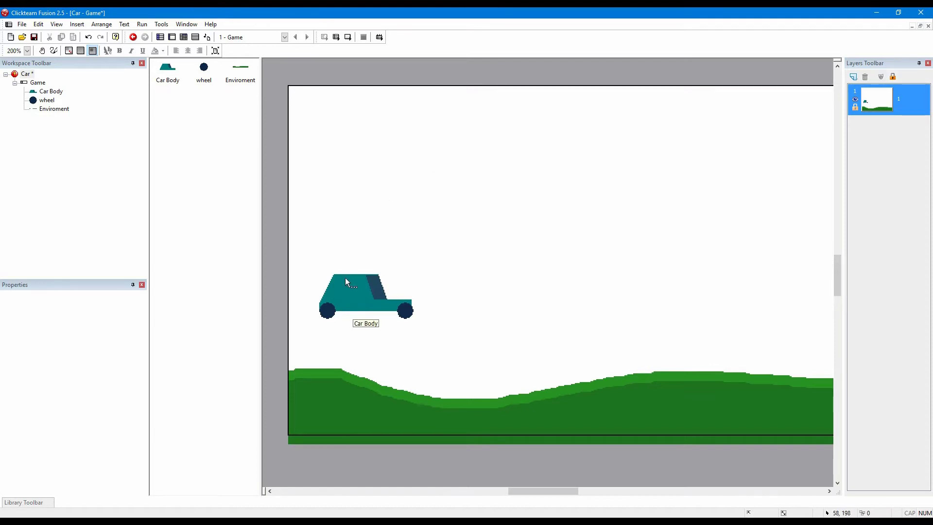
Step: Inspect the wheel, car body and ground objects, and glance at the frame's event list
{"action": "left_click", "coordinate": [411, 304]}
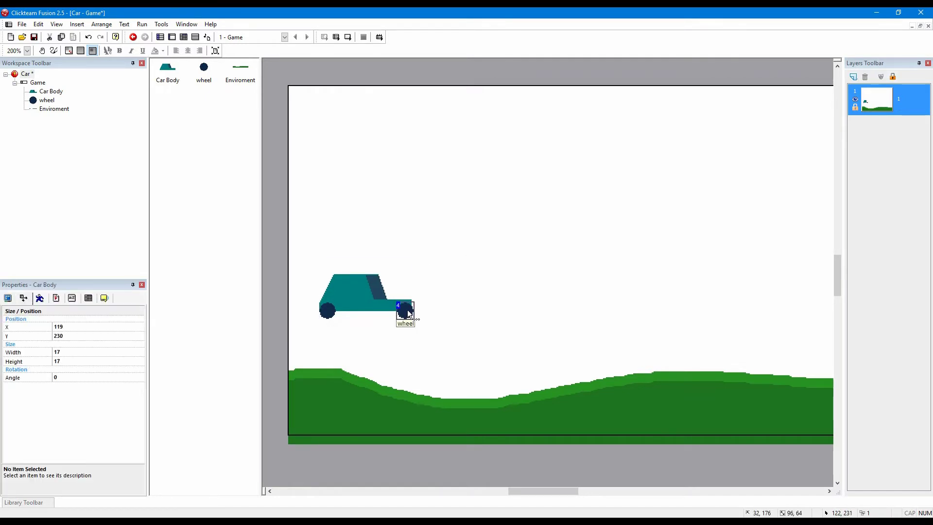
{"action": "left_click", "coordinate": [349, 291]}
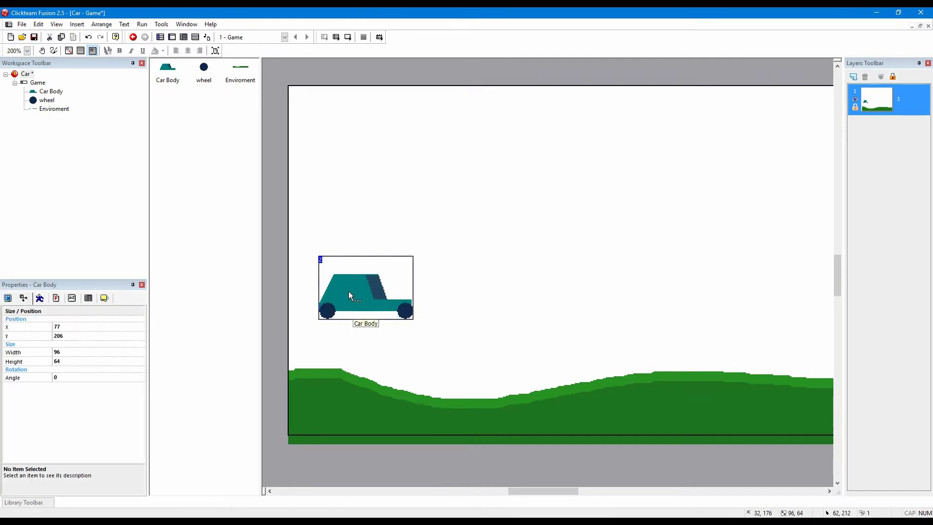
{"action": "left_click", "coordinate": [183, 37]}
{"action": "left_click", "coordinate": [160, 36]}
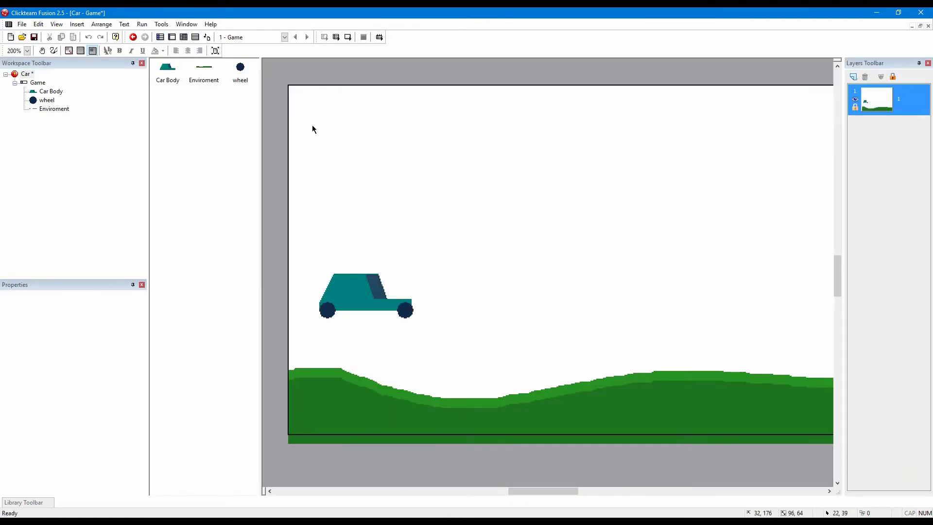
{"action": "left_click", "coordinate": [184, 40]}
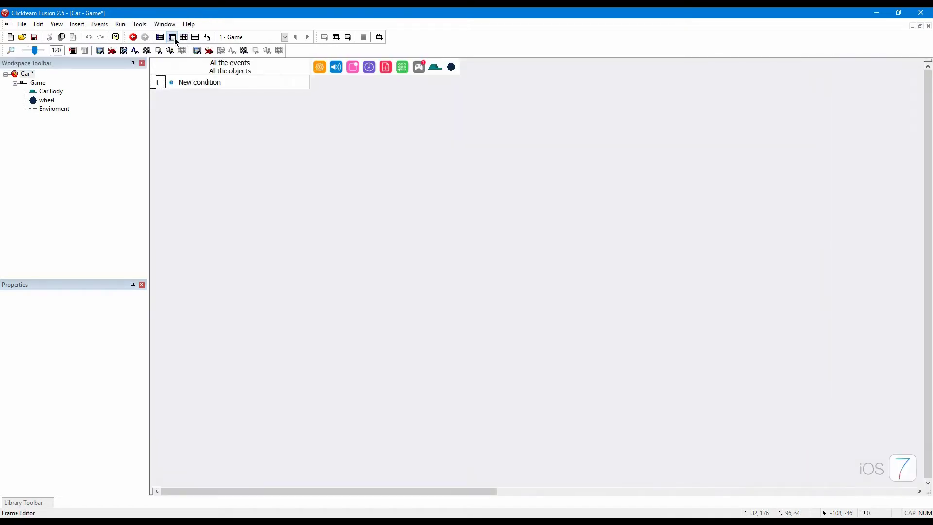
{"action": "left_click", "coordinate": [173, 38]}
{"action": "left_click", "coordinate": [590, 300]}
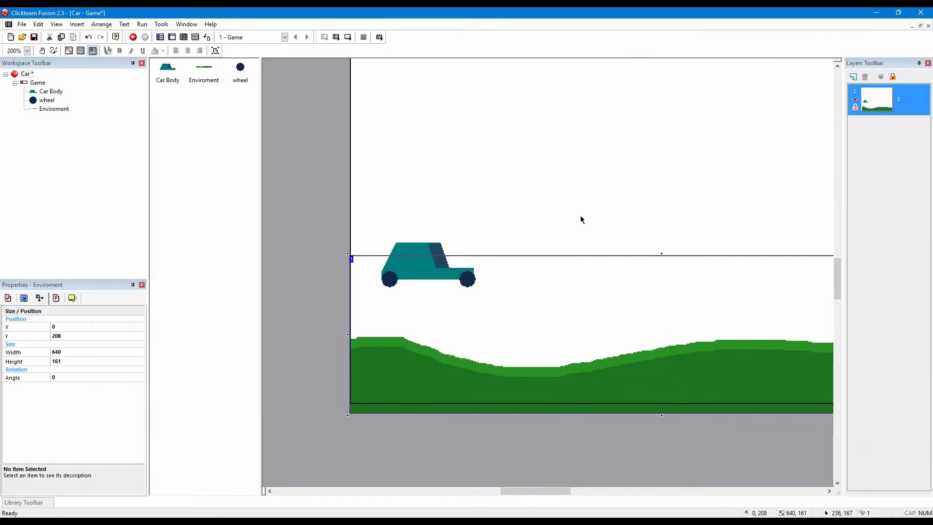
{"action": "left_click", "coordinate": [464, 188]}
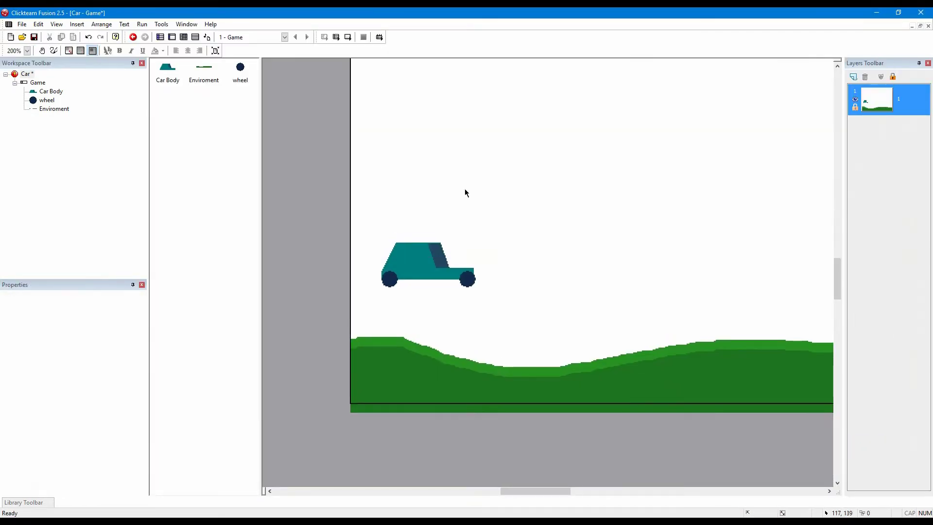
Step: Set the Car Body's movement type to Physics - Static movement, accepting the engine warning
{"action": "left_click", "coordinate": [422, 249]}
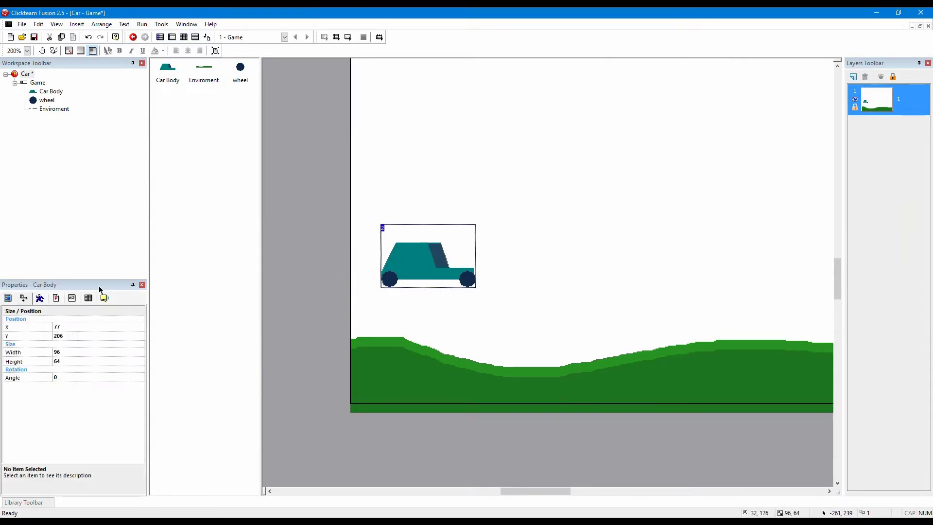
{"action": "left_click", "coordinate": [56, 298]}
{"action": "left_click", "coordinate": [39, 298]}
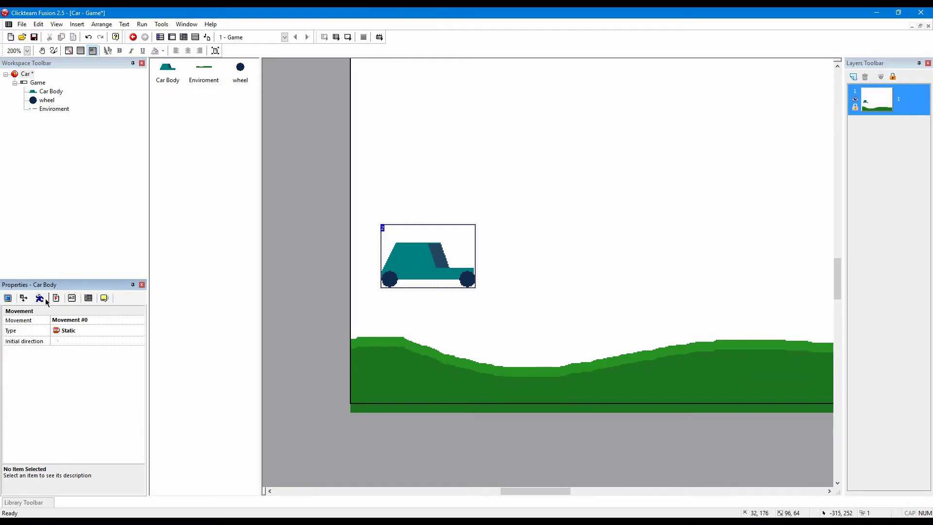
{"action": "left_click", "coordinate": [66, 335]}
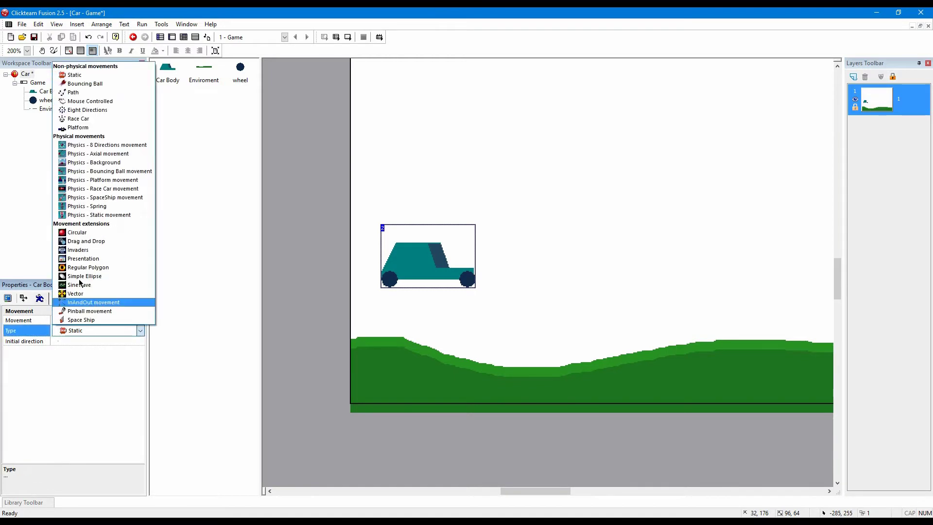
{"action": "left_click", "coordinate": [95, 215]}
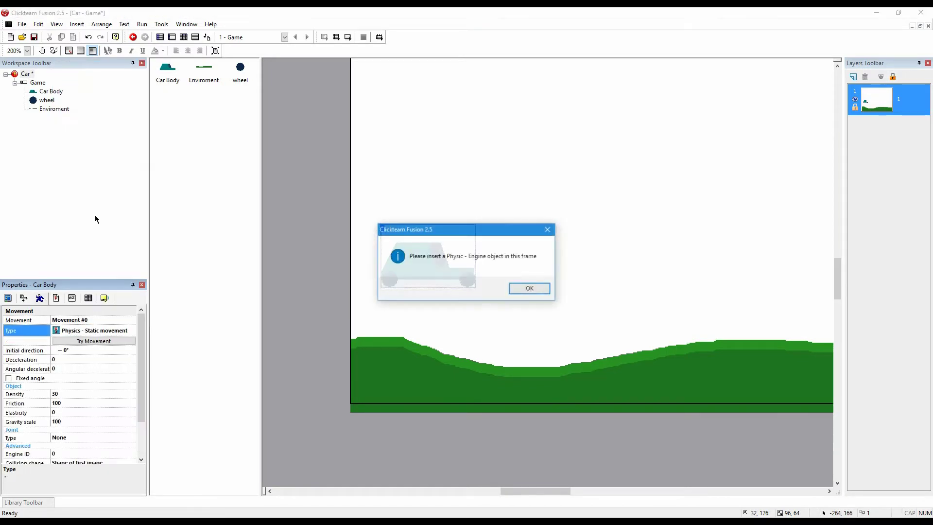
{"action": "left_click", "coordinate": [517, 294]}
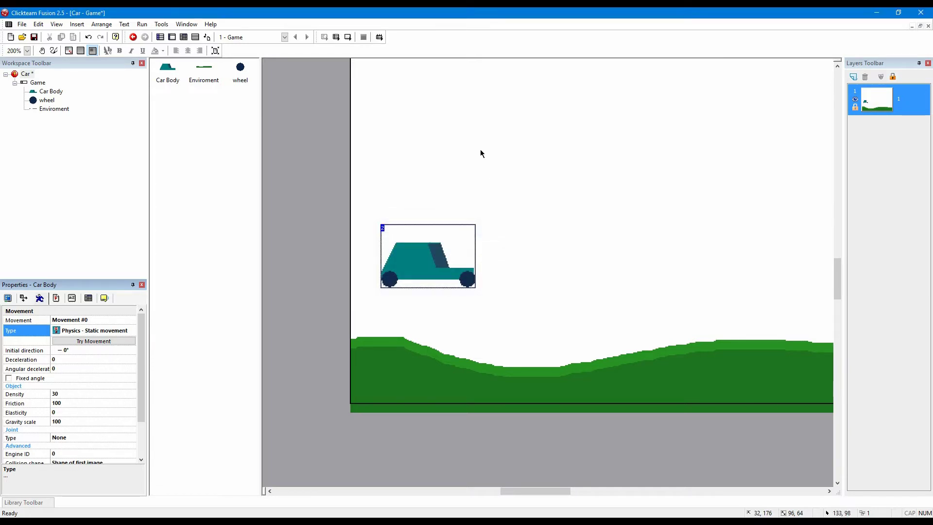
Step: Insert a Physics - Engine object into the frame
{"action": "left_click", "coordinate": [336, 348]}
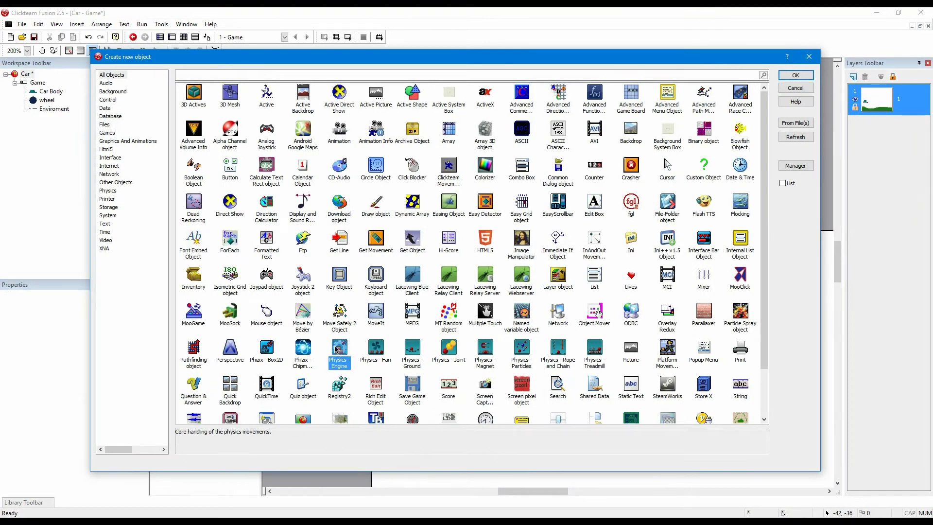
{"action": "double_click", "coordinate": [336, 349]}
{"action": "left_click", "coordinate": [348, 243]}
Step: Test-run the level, then close the game window
{"action": "scroll", "coordinate": [378, 141], "scroll_direction": "up", "scroll_amount": 3}
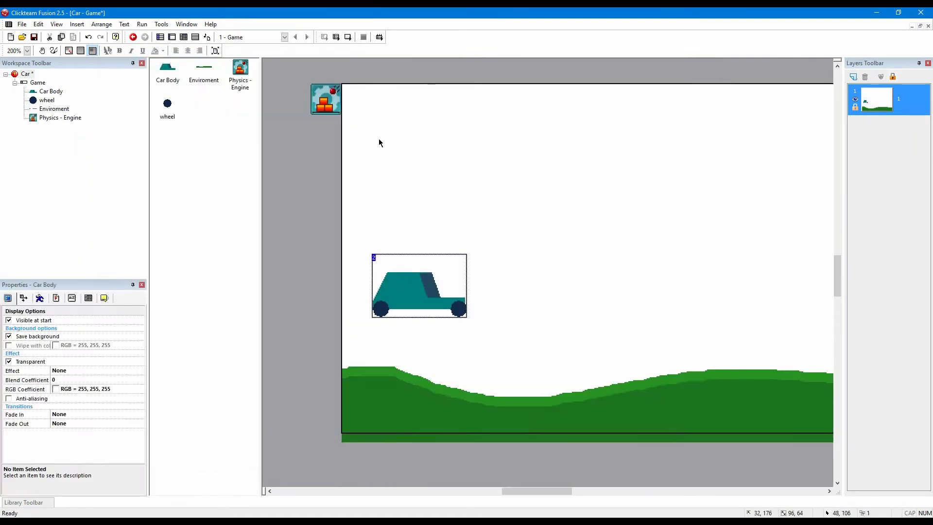
{"action": "left_click", "coordinate": [344, 39]}
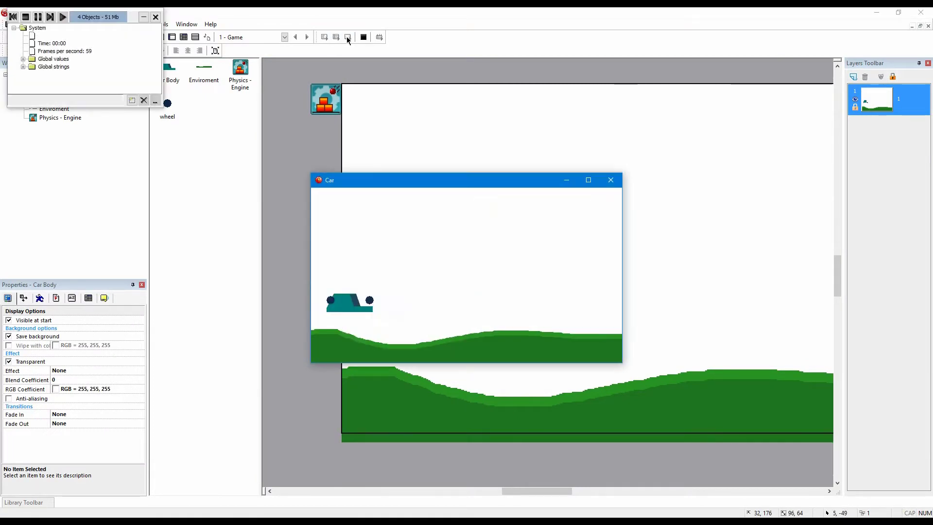
{"action": "left_click", "coordinate": [610, 180]}
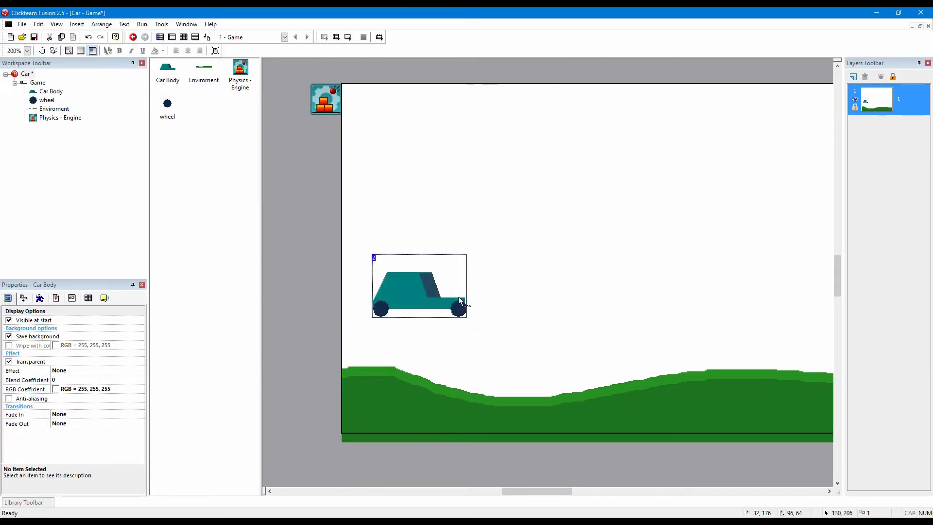
Step: Set the wheel object's movement type to Physics - Static movement
{"action": "left_click", "coordinate": [456, 310]}
{"action": "left_click", "coordinate": [380, 305]}
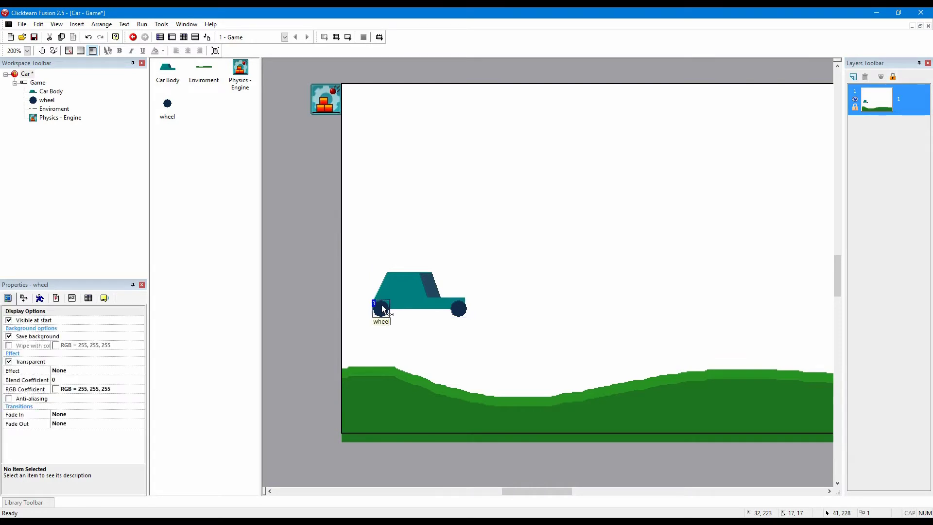
{"action": "left_click", "coordinate": [459, 309]}
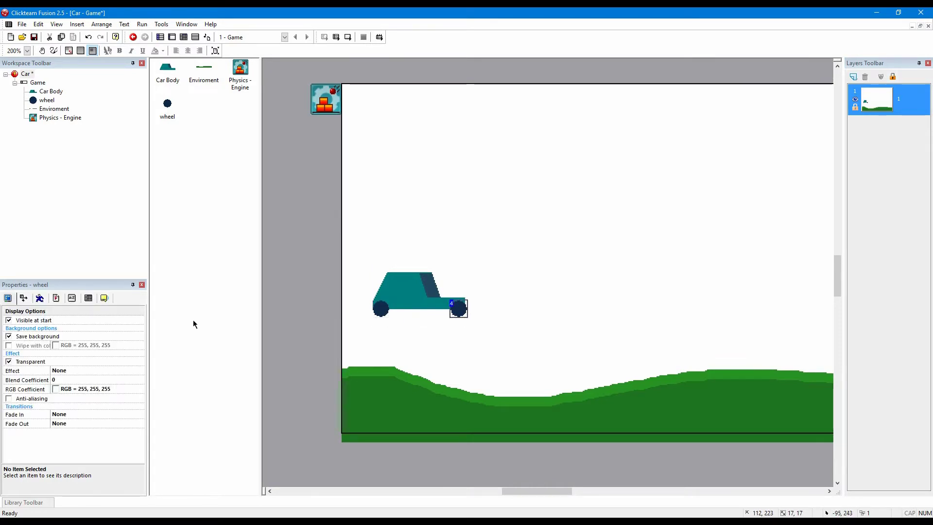
{"action": "left_click", "coordinate": [41, 299]}
{"action": "left_click", "coordinate": [73, 330]}
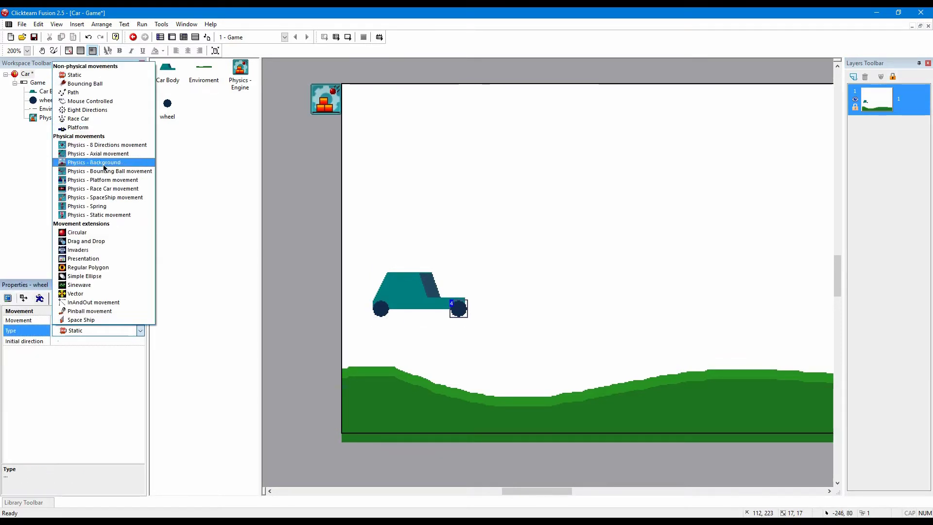
{"action": "left_click", "coordinate": [102, 215]}
{"action": "left_click", "coordinate": [628, 153]}
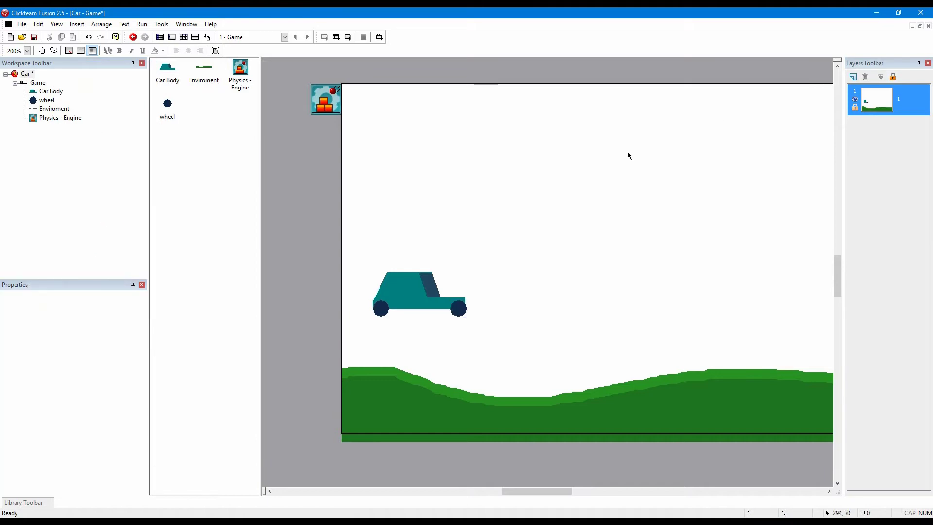
Step: Add Physics - Joint objects centred on the right and left wheels
{"action": "double_click", "coordinate": [581, 194]}
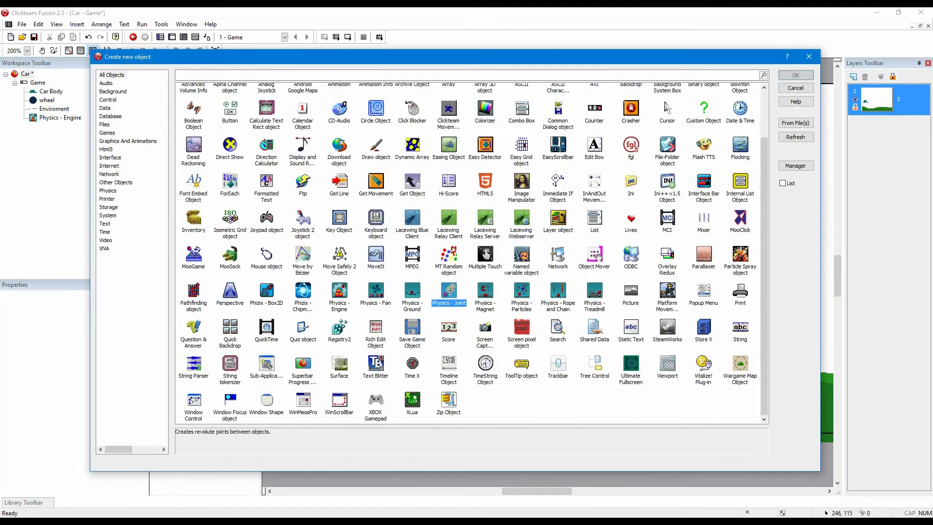
{"action": "double_click", "coordinate": [484, 94]}
{"action": "left_click", "coordinate": [469, 276]}
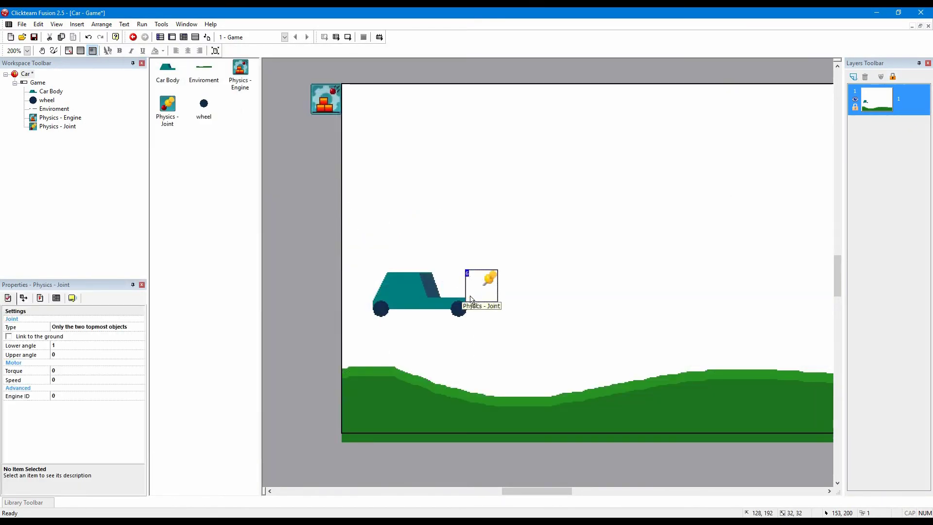
{"action": "left_click_drag", "start_coordinate": [470, 298], "coordinate": [460, 305]}
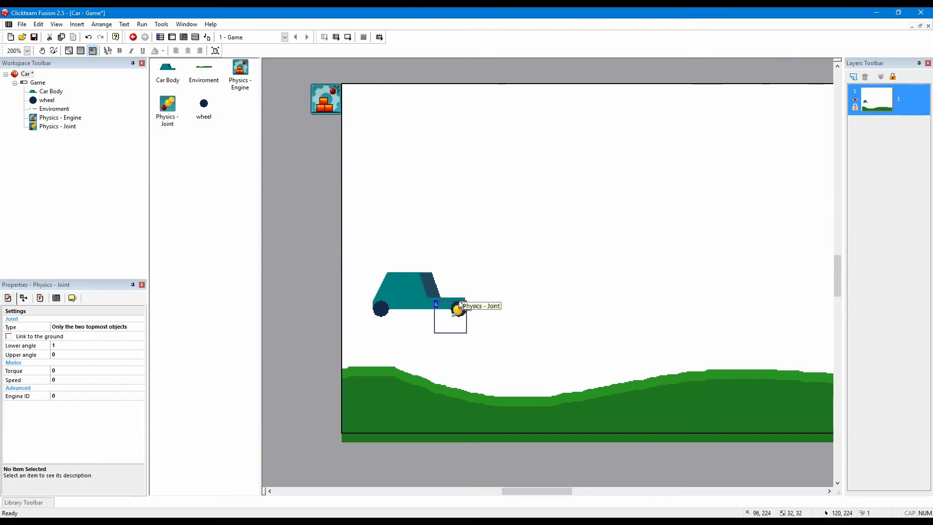
{"action": "key", "text": "Up"}
{"action": "key", "text": "Up"}
{"action": "key", "text": "Up"}
{"action": "key", "text": "Up"}
{"action": "key", "text": "Up"}
{"action": "key", "text": "Up"}
{"action": "key", "text": "Up"}
{"action": "key", "text": "Up"}
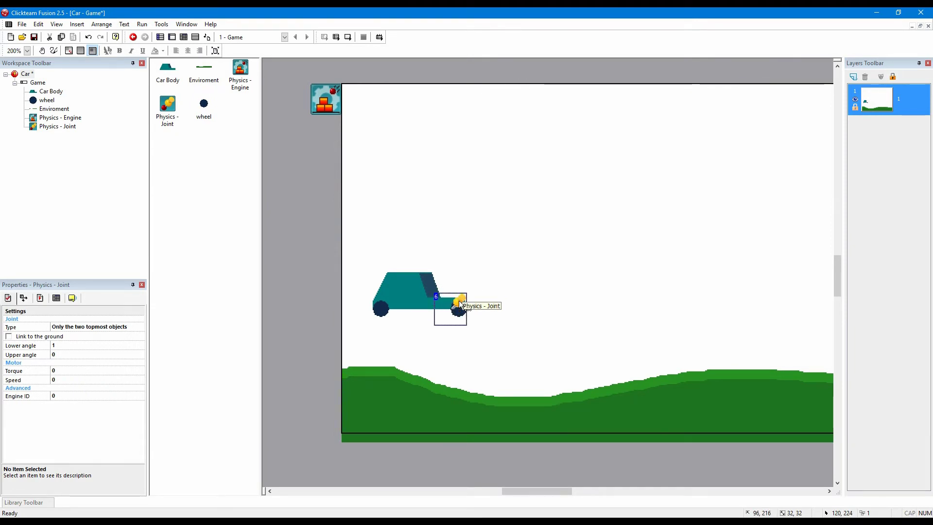
{"action": "key", "text": "Right"}
{"action": "key", "text": "Right"}
{"action": "key", "text": "Right"}
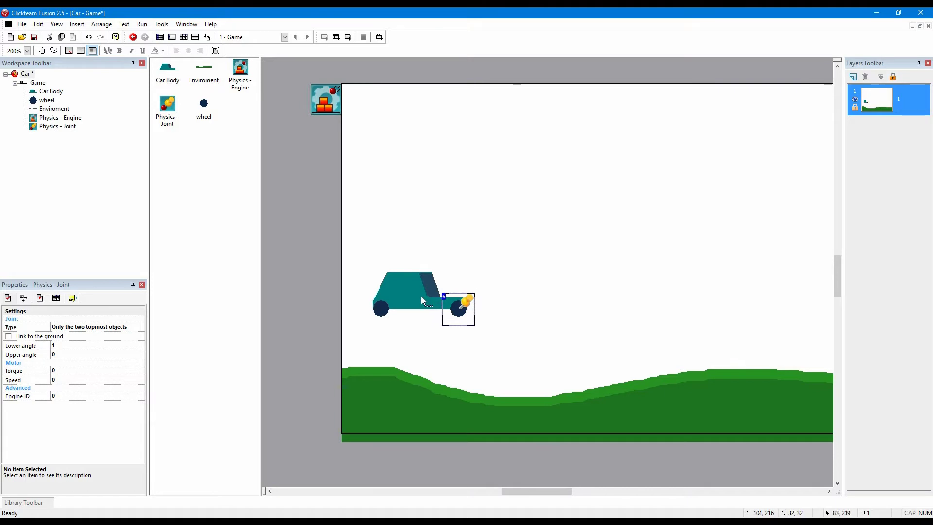
{"action": "left_click", "coordinate": [379, 303]}
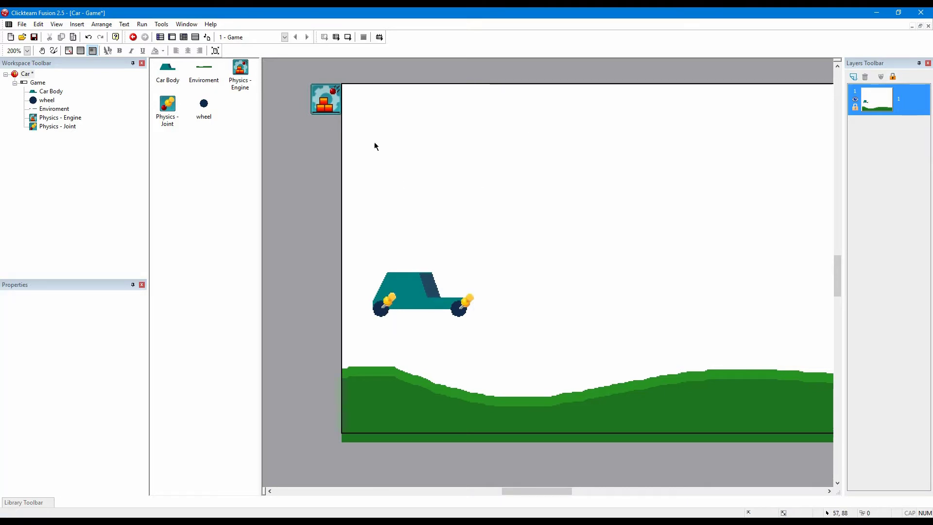
Step: Test-run the jointed car twice and inspect the front wheel joint's settings
{"action": "left_click", "coordinate": [354, 35]}
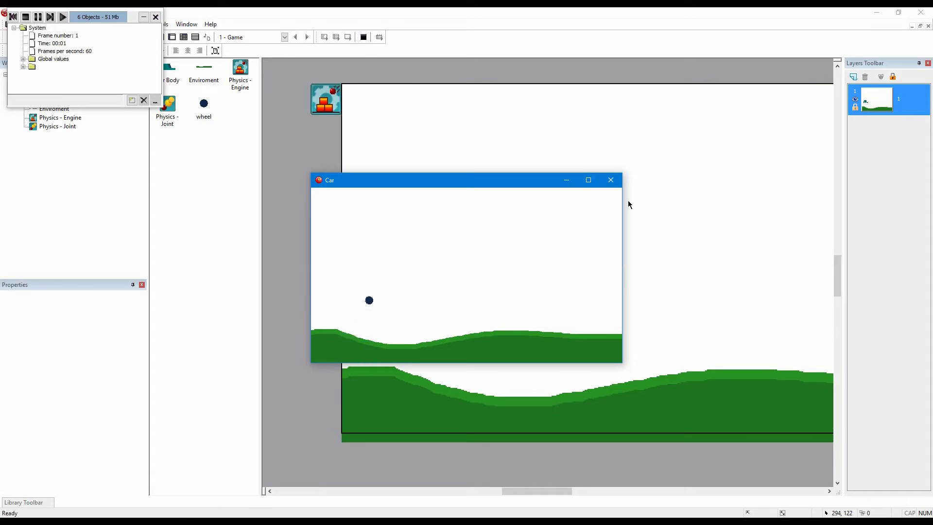
{"action": "left_click", "coordinate": [610, 179]}
{"action": "left_click", "coordinate": [467, 299]}
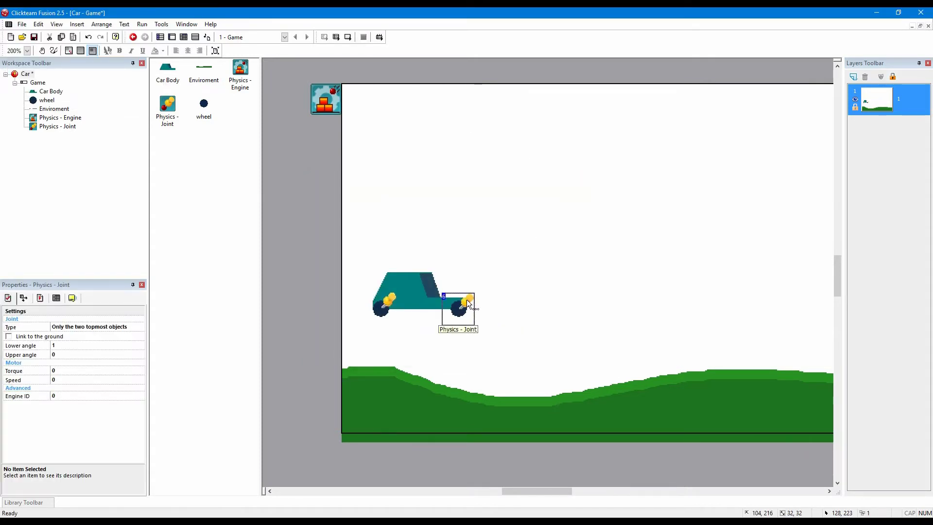
{"action": "left_click", "coordinate": [513, 255]}
{"action": "left_click", "coordinate": [348, 38]}
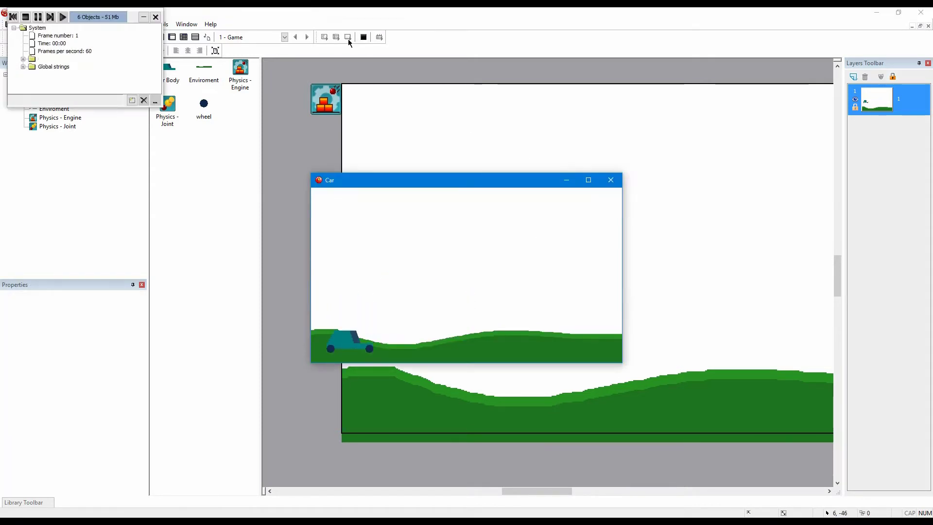
{"action": "left_click", "coordinate": [611, 180]}
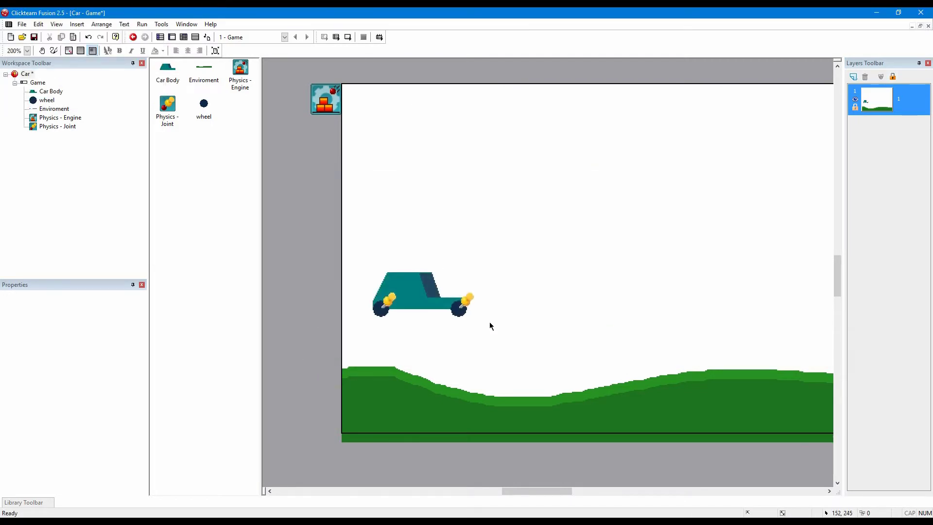
{"action": "left_click", "coordinate": [469, 299]}
{"action": "left_click", "coordinate": [586, 350]}
Step: Insert a Physics - Ground object at the ground's left edge and test-run the frame
{"action": "double_click", "coordinate": [502, 278]}
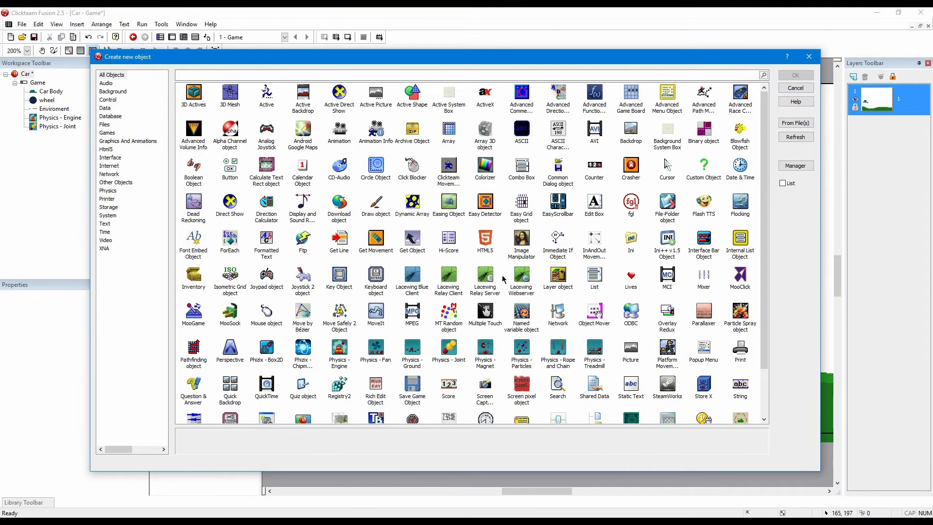
{"action": "double_click", "coordinate": [412, 347]}
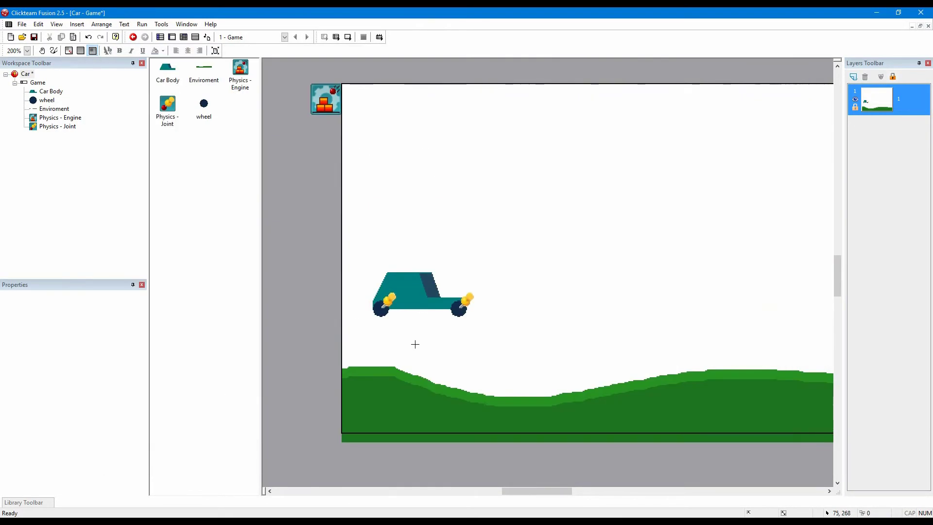
{"action": "left_click", "coordinate": [402, 351]}
{"action": "mouse_move", "coordinate": [398, 357]}
{"action": "left_mouse_down"}
{"action": "mouse_move", "coordinate": [353, 370]}
{"action": "mouse_move", "coordinate": [396, 370]}
{"action": "left_mouse_up"}
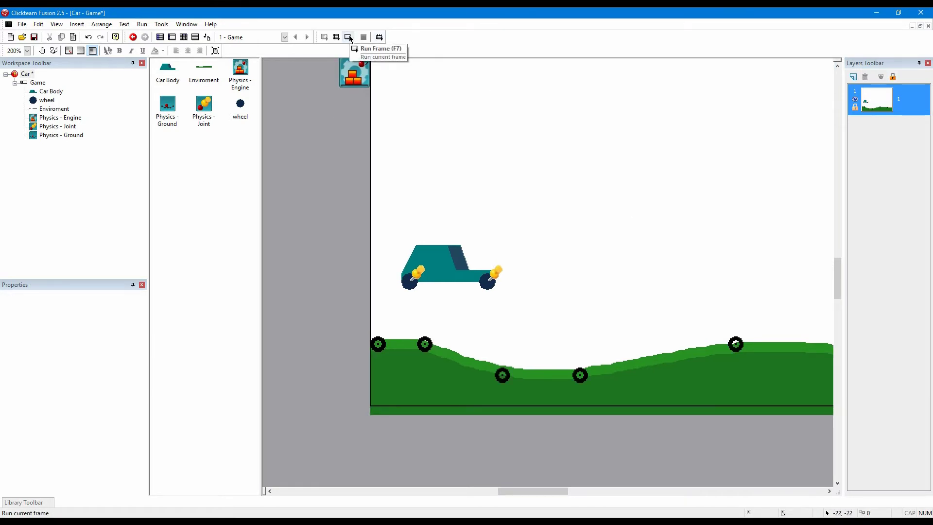
{"action": "left_click", "coordinate": [350, 39]}
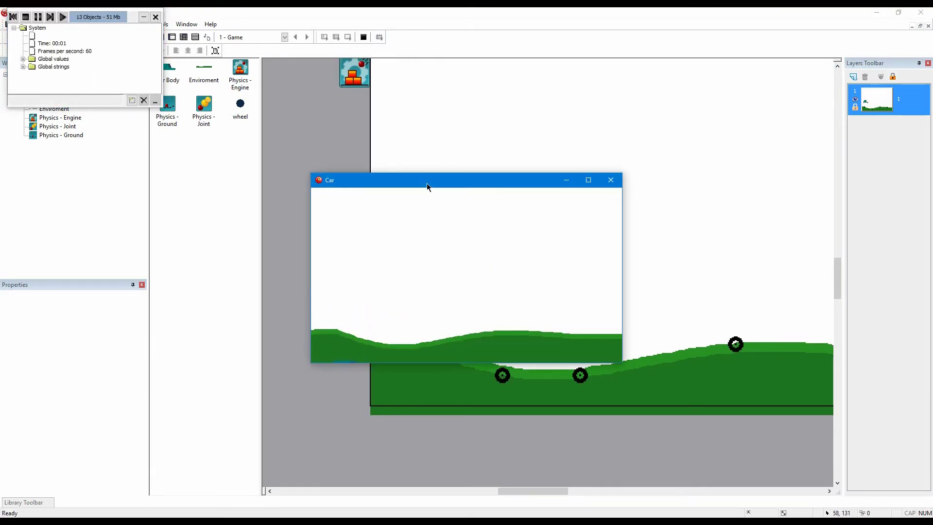
{"action": "left_click", "coordinate": [610, 181]}
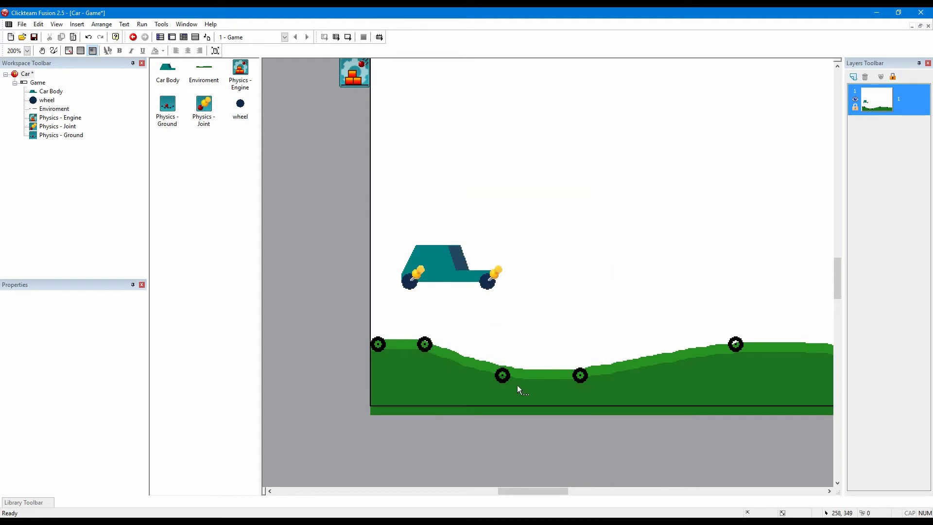
Step: Add an event: when the wheel collides with the backdrop, stop its movement
{"action": "left_click", "coordinate": [184, 38]}
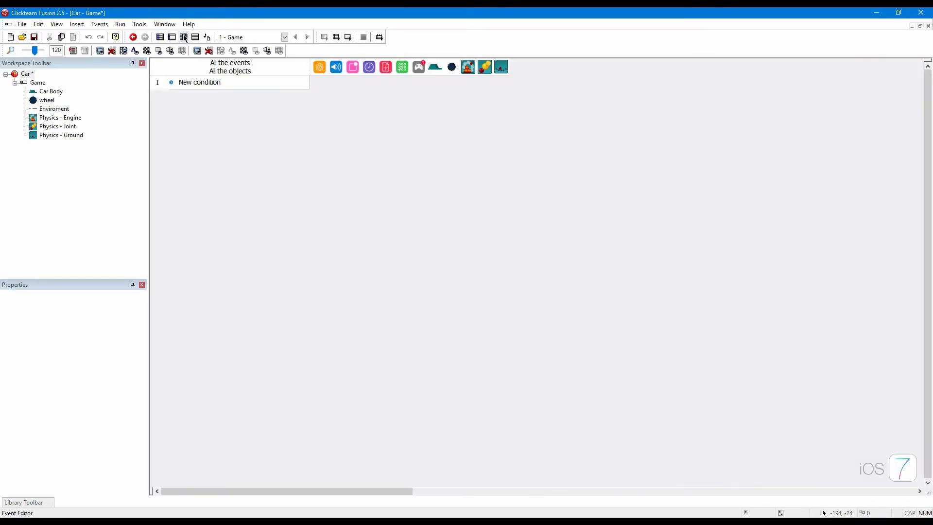
{"action": "left_click", "coordinate": [198, 82]}
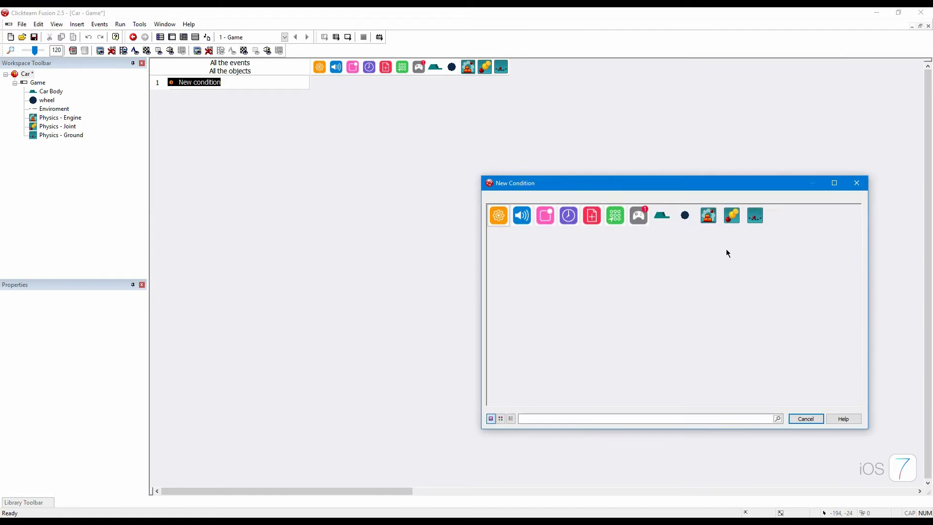
{"action": "left_click", "coordinate": [692, 216]}
{"action": "mouse_move", "coordinate": [729, 218]}
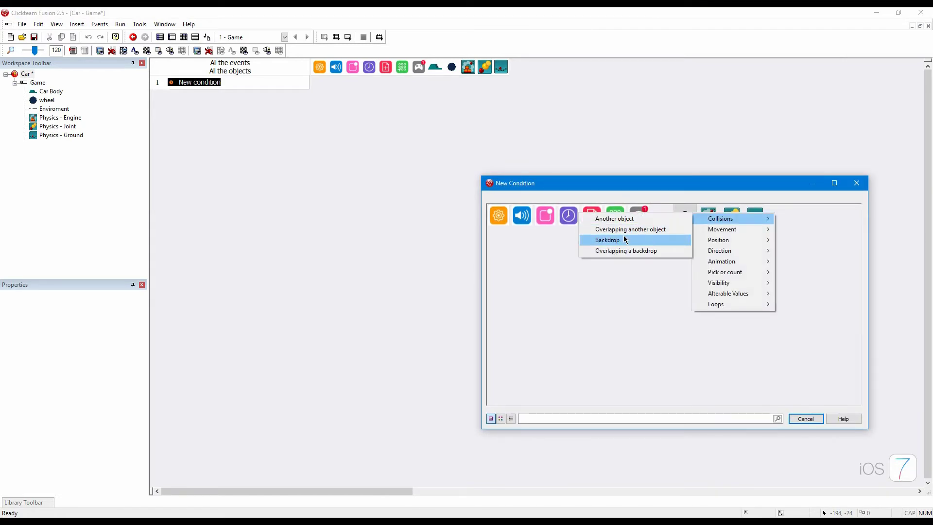
{"action": "left_click", "coordinate": [625, 239]}
{"action": "left_click", "coordinate": [452, 85]}
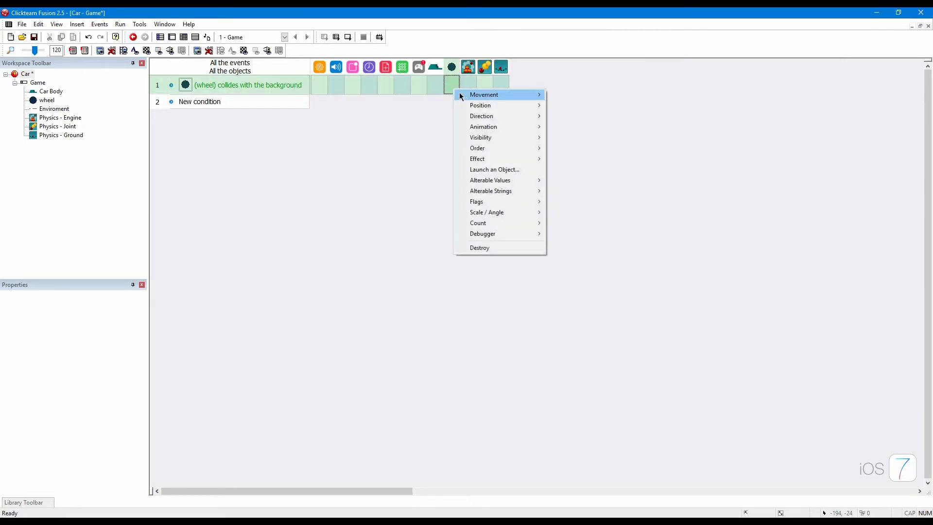
{"action": "left_click", "coordinate": [446, 94]}
Step: Test-run the collision event with F8 in a maximized game window
{"action": "key", "text": "F8"}
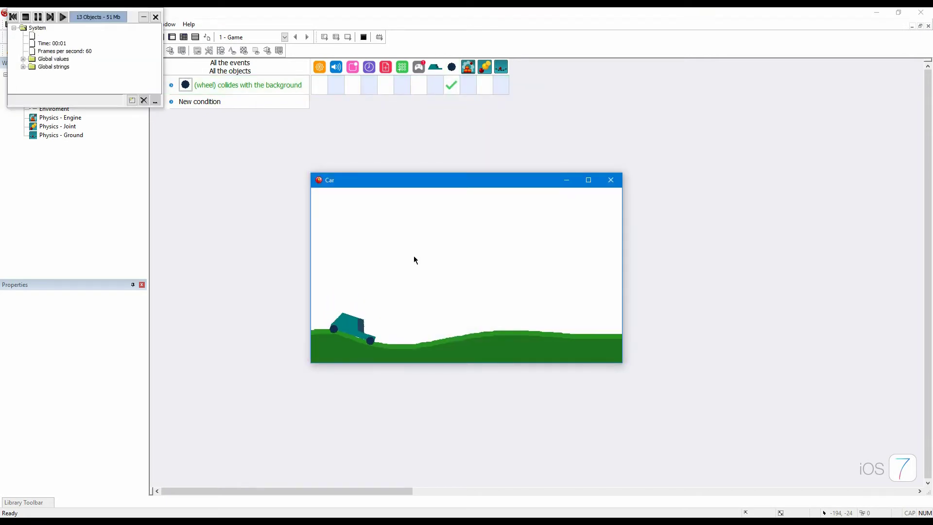
{"action": "left_click", "coordinate": [588, 179]}
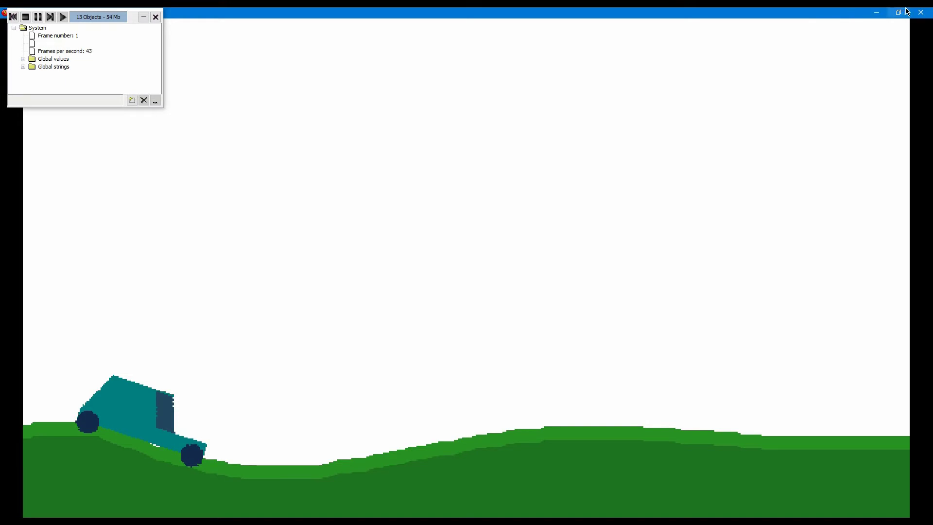
{"action": "left_click", "coordinate": [920, 12]}
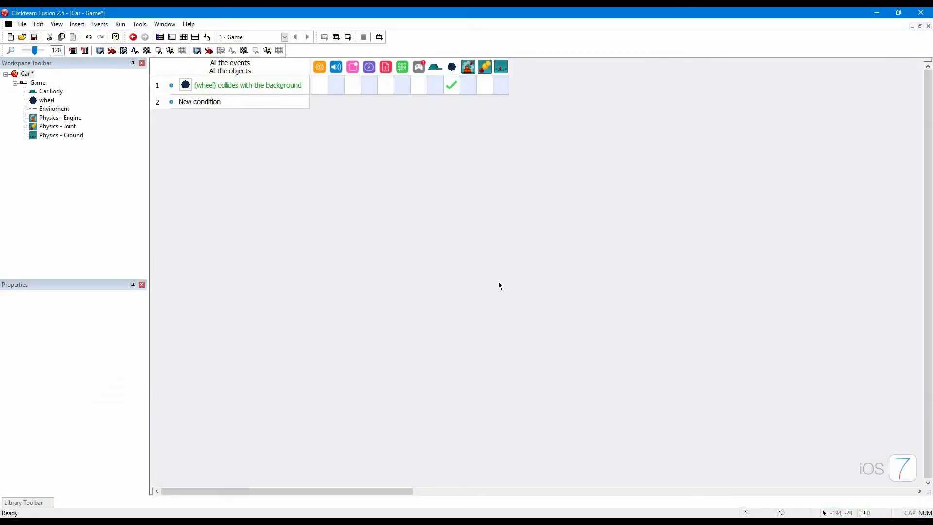
{"action": "left_click", "coordinate": [190, 103]}
Step: Add a repeat-while-Right-Arrow-pressed event applying force 50 to the Car Body
{"action": "left_click", "coordinate": [610, 221]}
{"action": "mouse_move", "coordinate": [646, 227]}
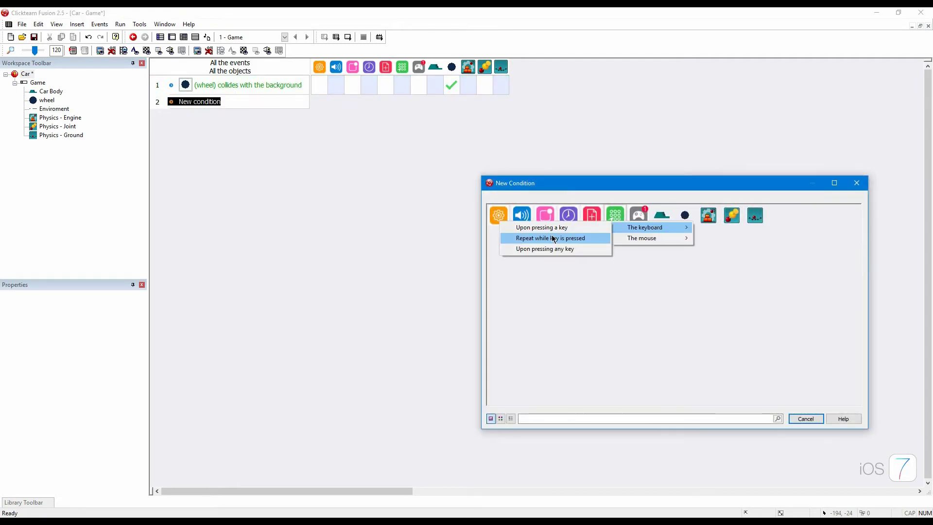
{"action": "left_click", "coordinate": [554, 238]}
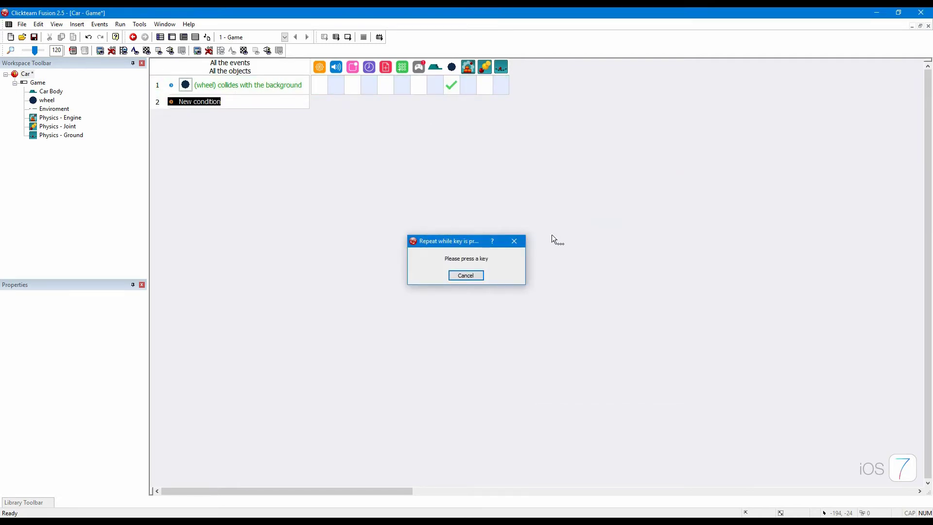
{"action": "key", "text": "Right"}
{"action": "right_click", "coordinate": [440, 102]}
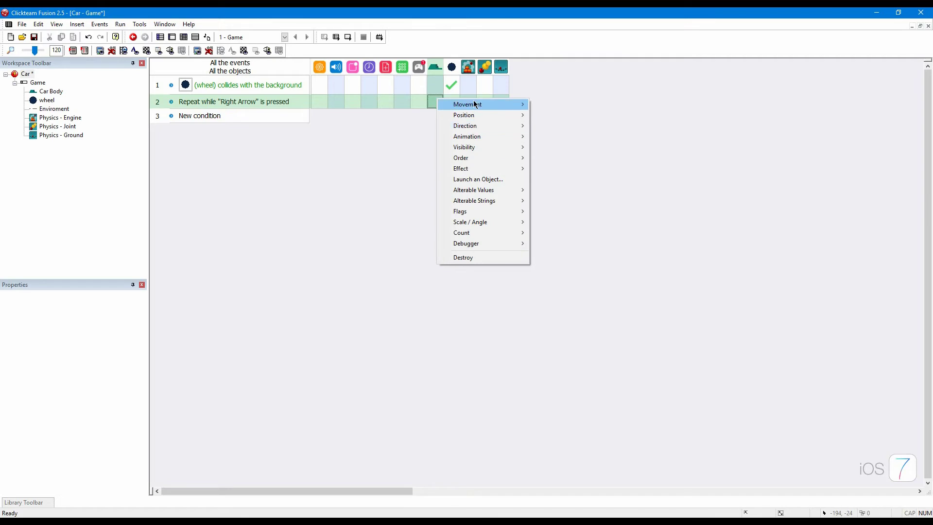
{"action": "mouse_move", "coordinate": [480, 104]}
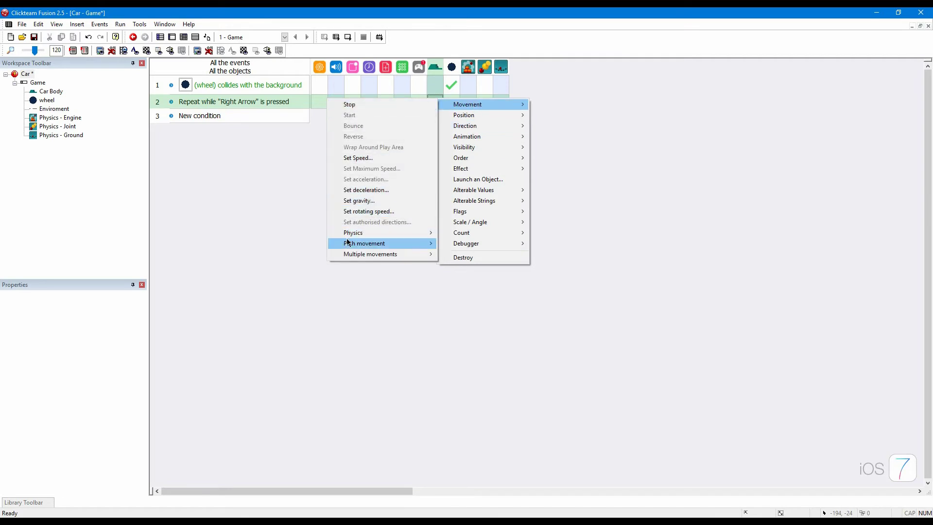
{"action": "mouse_move", "coordinate": [379, 232]}
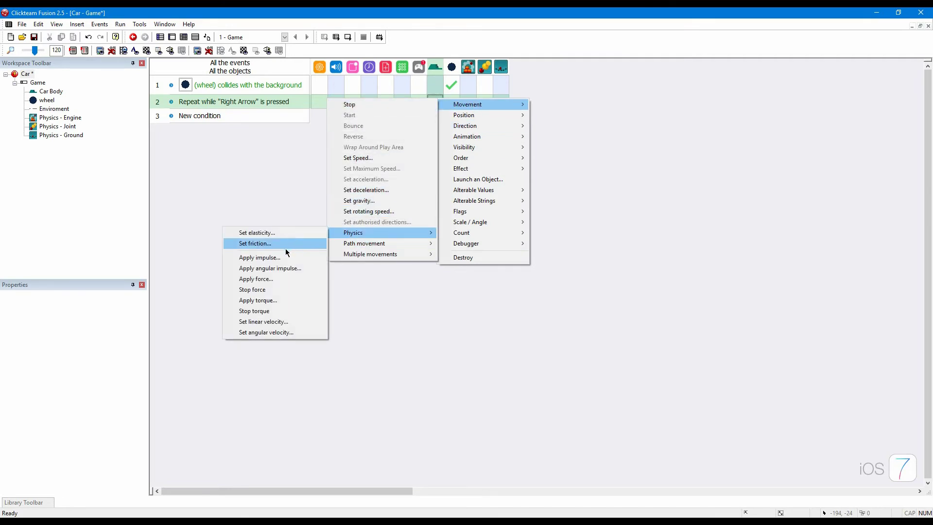
{"action": "left_click", "coordinate": [270, 280]}
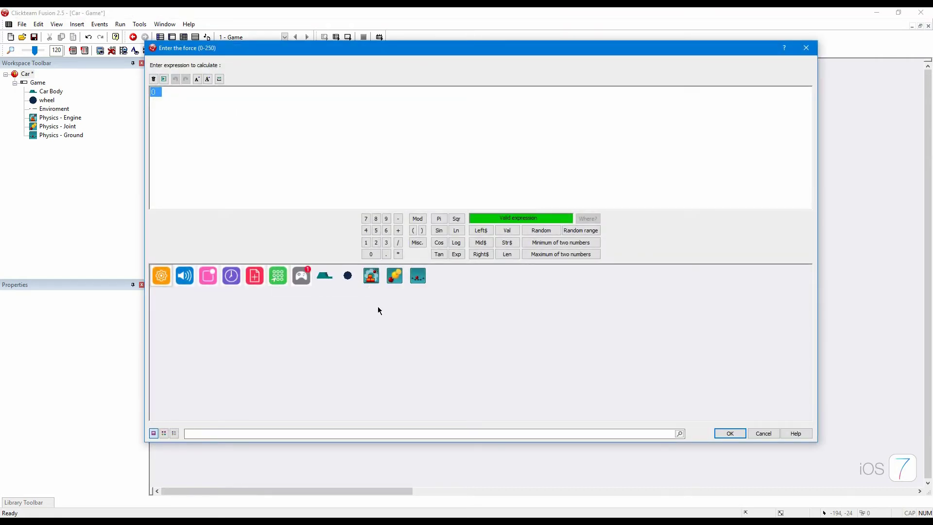
{"action": "key", "text": "Return"}
{"action": "key", "text": "Return"}
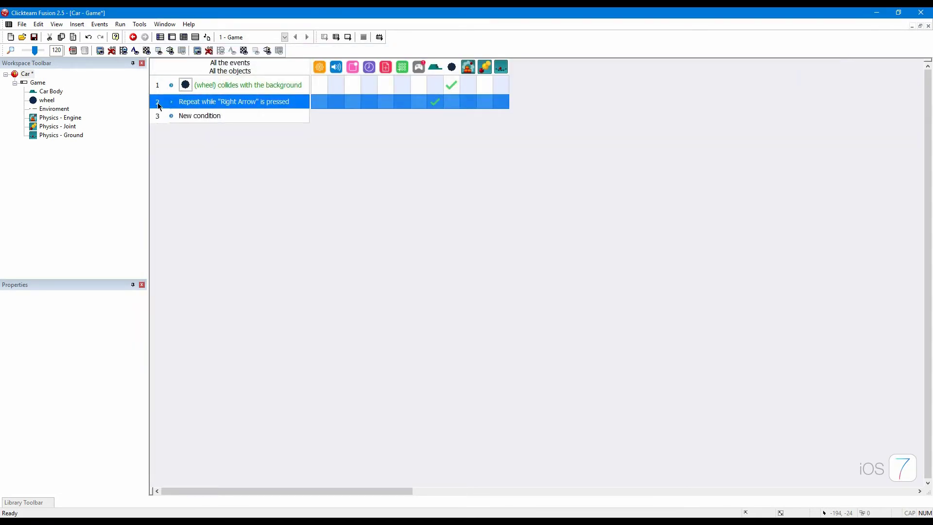
Step: Duplicate the event for the Left Arrow with a negative force, then test-run
{"action": "left_click_drag", "start_coordinate": [158, 103], "coordinate": [171, 115], "text": "ctrl"}
{"action": "left_click", "coordinate": [190, 116]}
{"action": "double_click", "coordinate": [189, 116]}
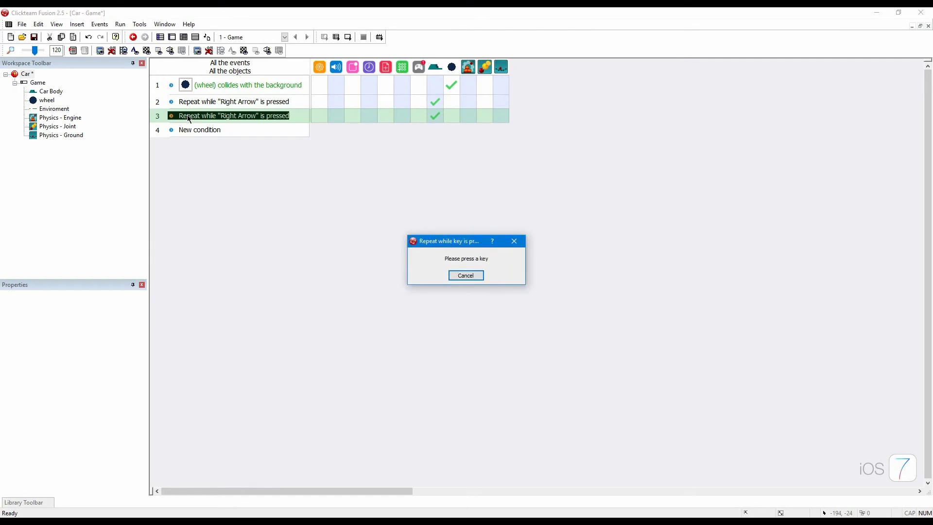
{"action": "key", "text": "Left"}
{"action": "double_click", "coordinate": [436, 115]}
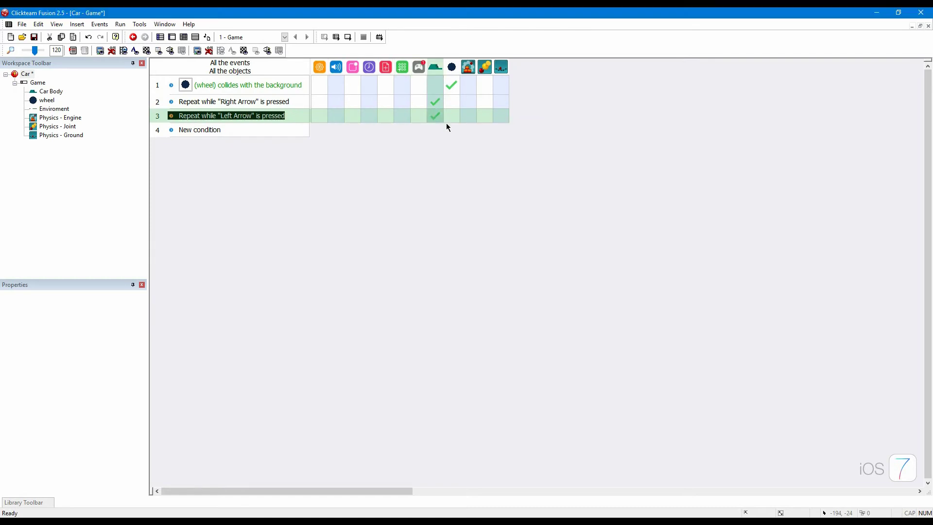
{"action": "key", "text": "Left"}
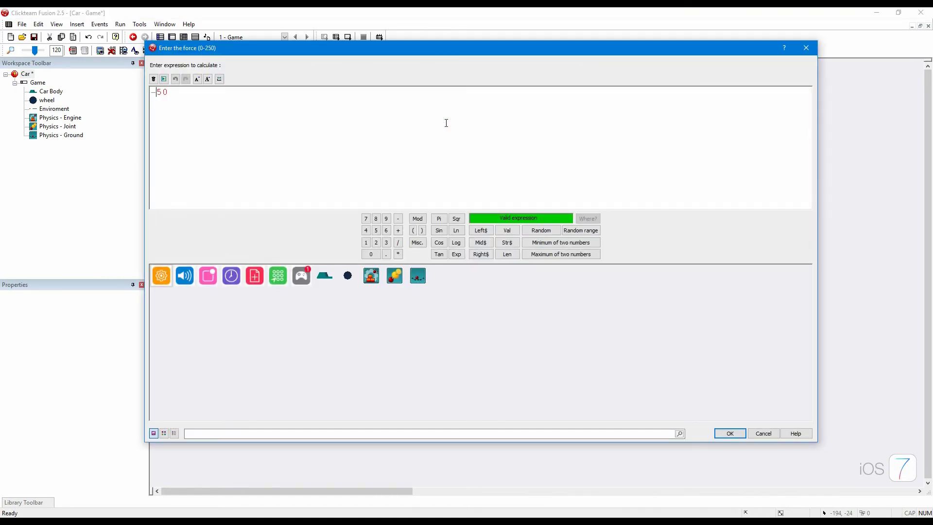
{"action": "key", "text": "Return"}
{"action": "key", "text": "F8"}
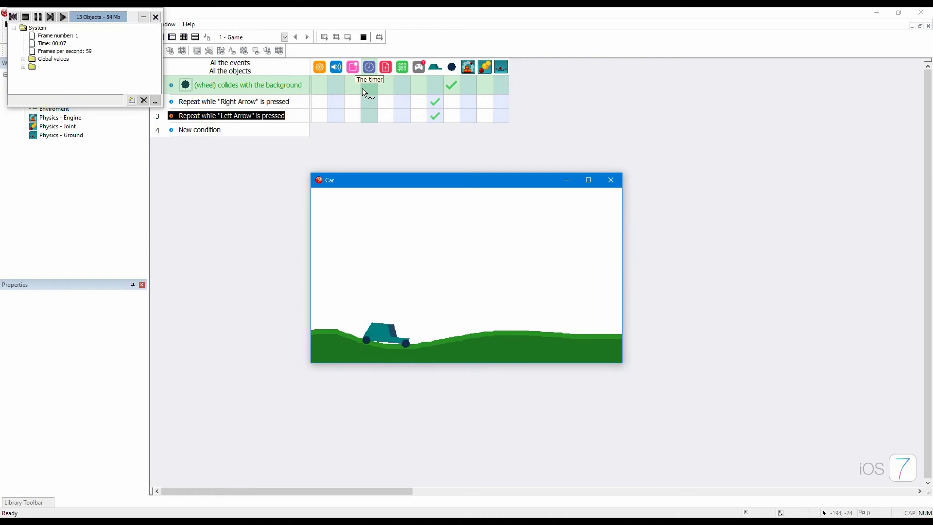
Step: Set the Left Arrow force to -50, drive the car both ways, then quit with Alt+F4
{"action": "type", "text": "13"}
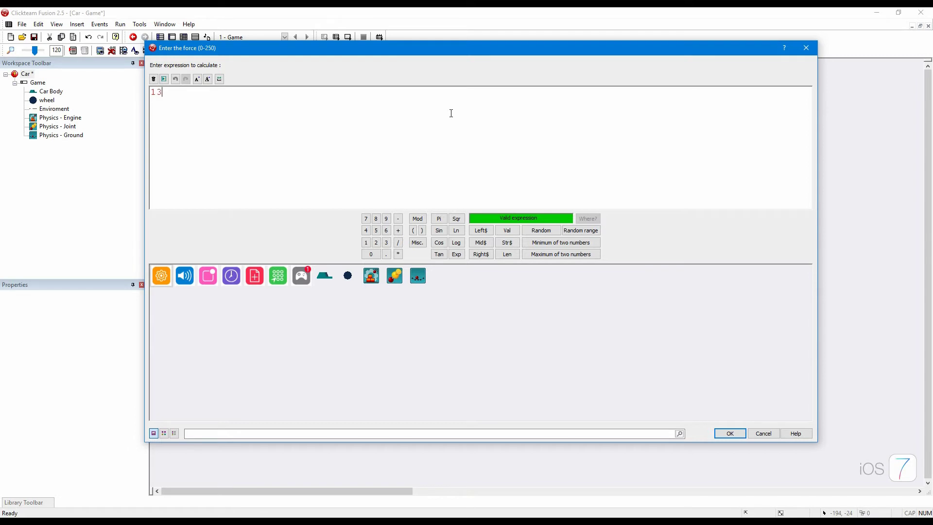
{"action": "type", "text": "-50"}
{"action": "key", "text": "Return"}
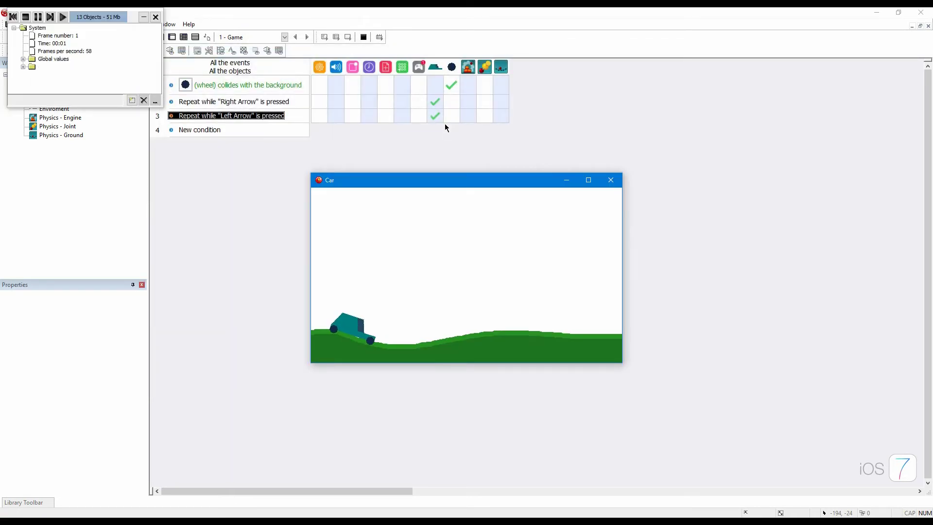
{"action": "key", "text": "Right"}
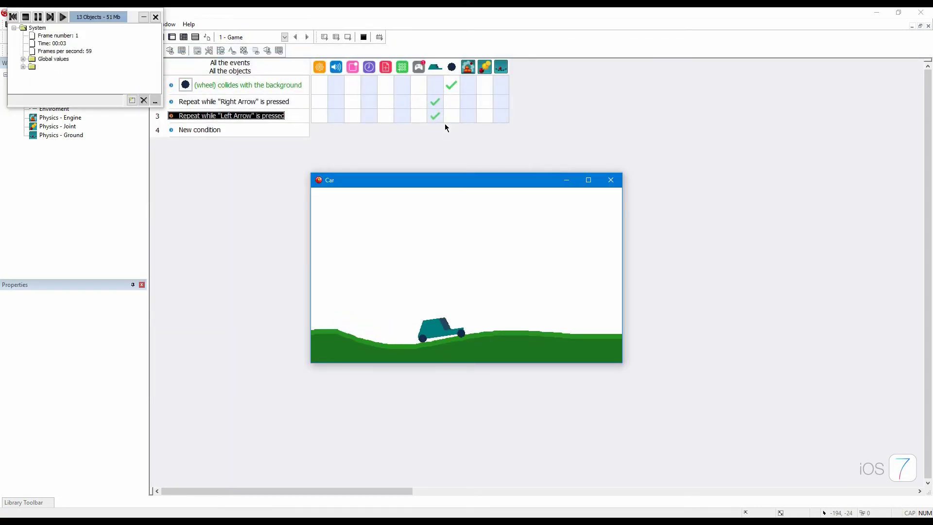
{"action": "key", "text": "Left"}
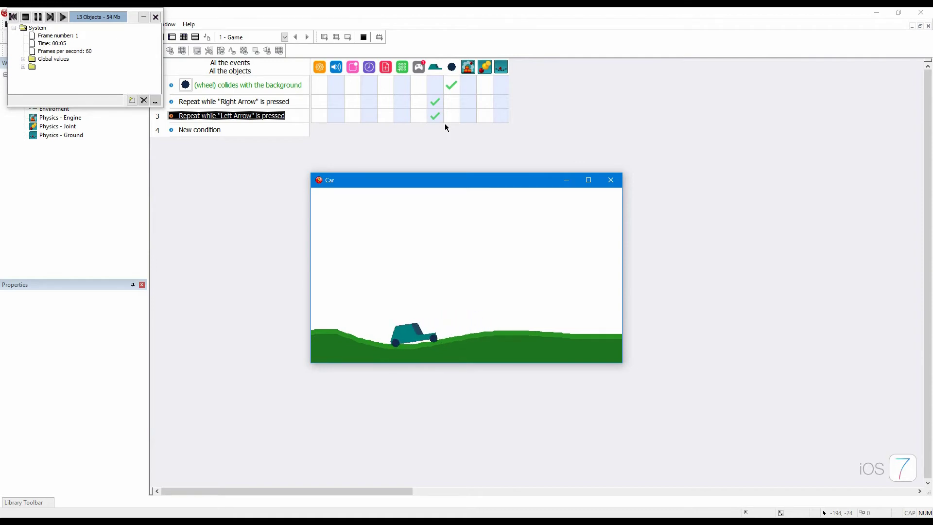
{"action": "key", "text": "Right"}
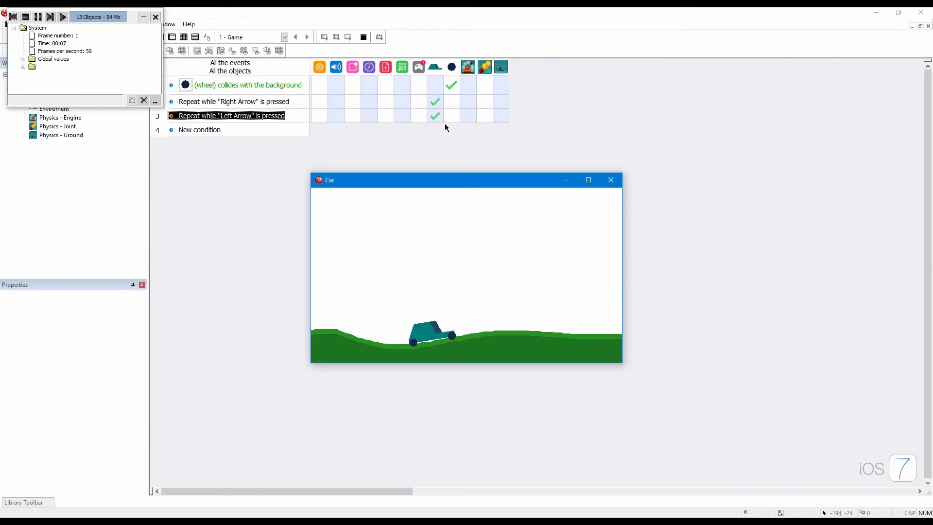
{"action": "key", "text": "alt+F4"}
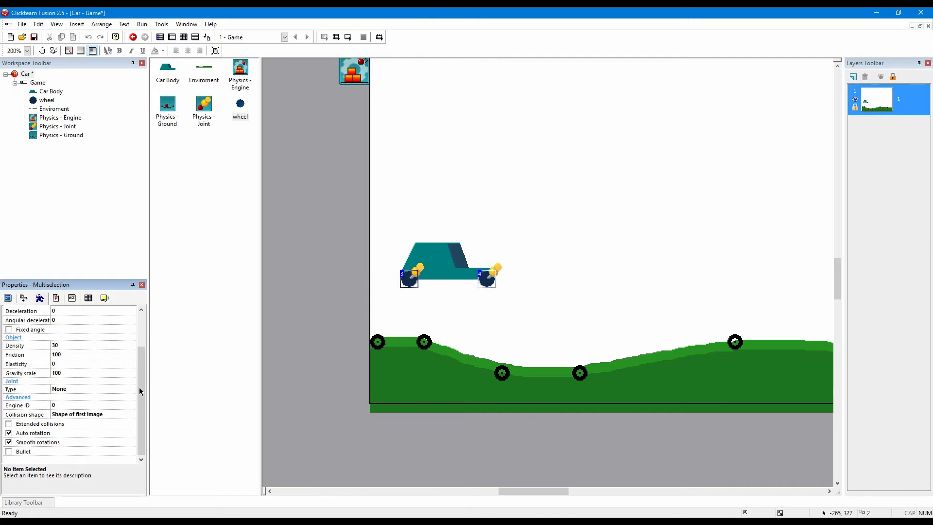
Step: Set the wheels' collision shape to Circle and check the wheel image's hotspot
{"action": "left_click", "coordinate": [97, 416]}
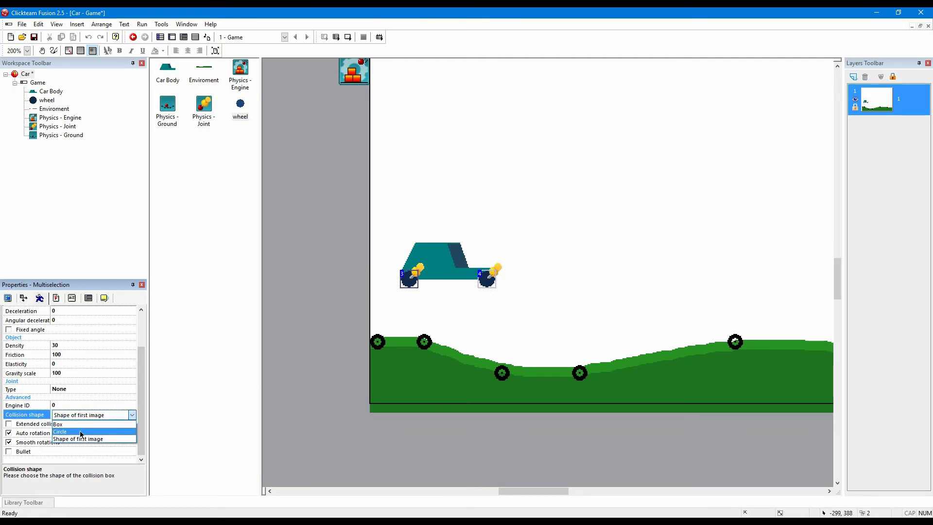
{"action": "left_click", "coordinate": [80, 432]}
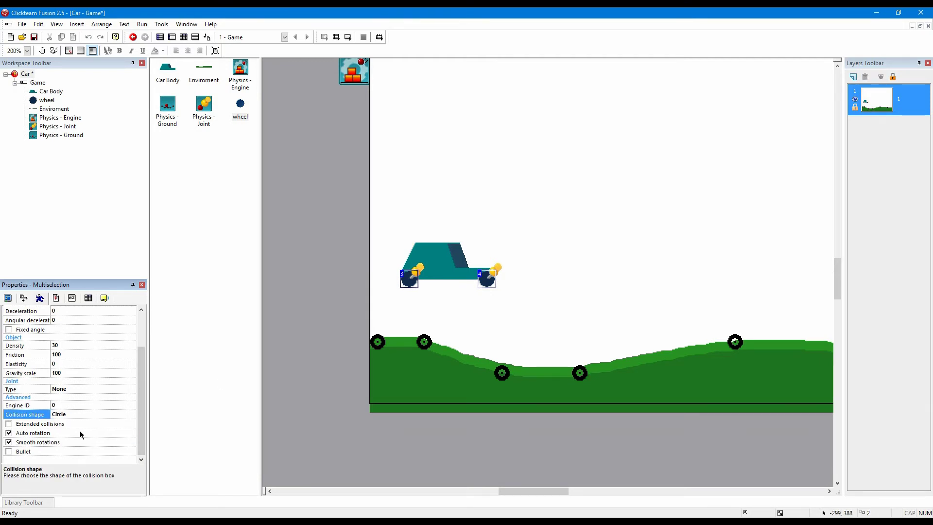
{"action": "left_click", "coordinate": [243, 105]}
{"action": "double_click", "coordinate": [241, 104]}
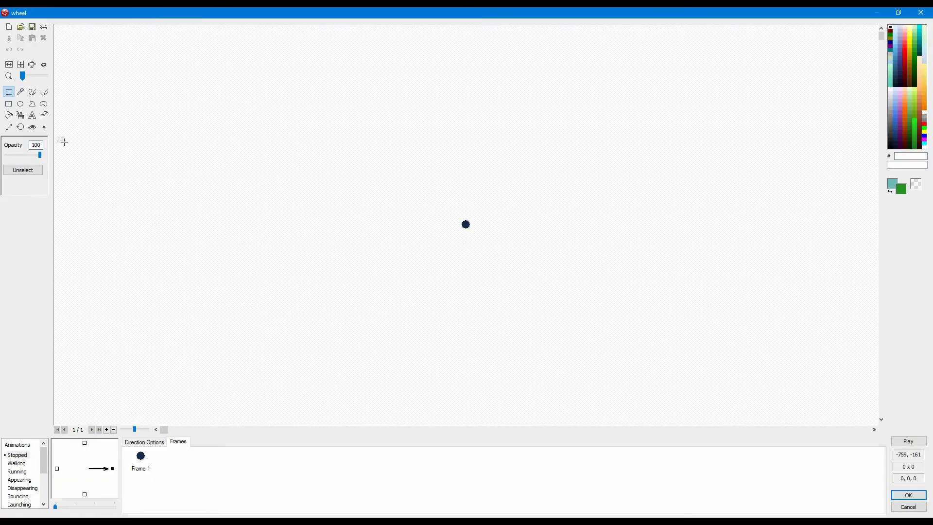
{"action": "left_click", "coordinate": [32, 128]}
{"action": "scroll", "coordinate": [368, 208], "scroll_direction": "up", "scroll_amount": 5}
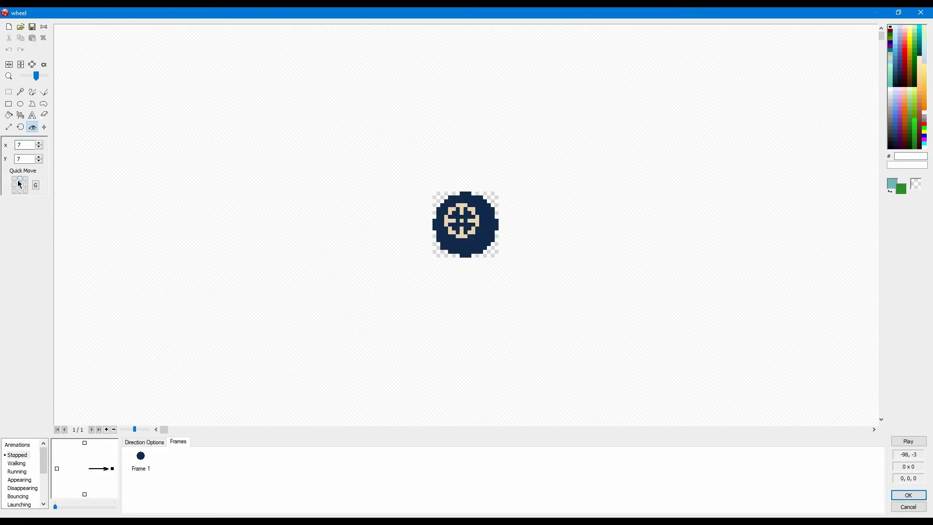
{"action": "left_click", "coordinate": [9, 93]}
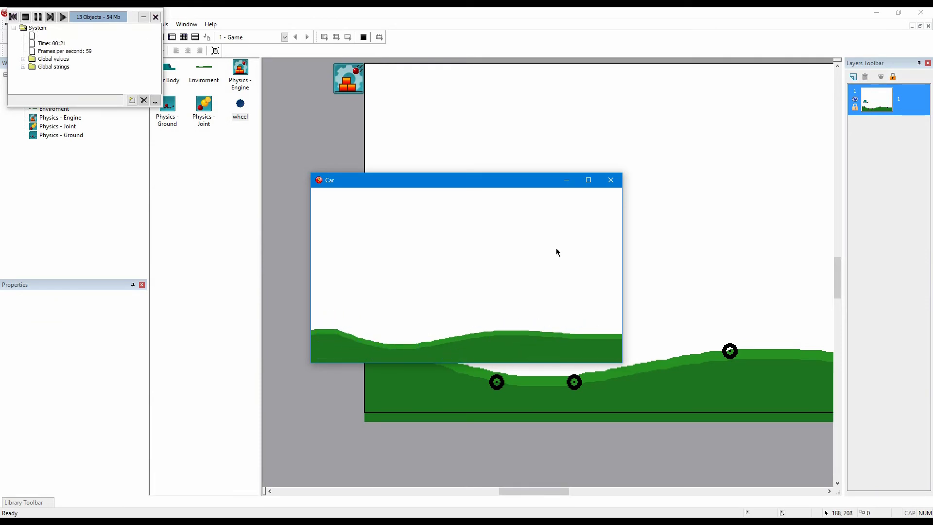
Step: Add a Car Body collides with background event with the stop action, moved to row 2
{"action": "left_click", "coordinate": [618, 179]}
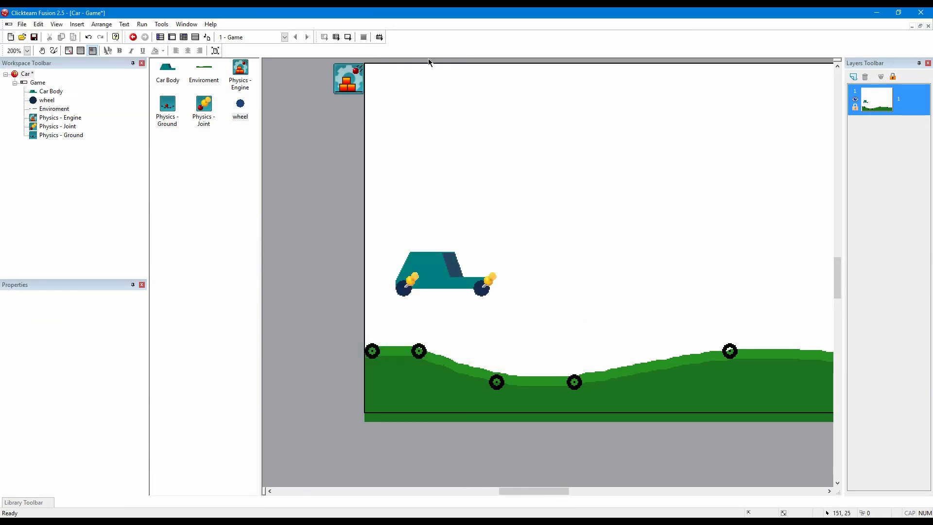
{"action": "left_click", "coordinate": [185, 39]}
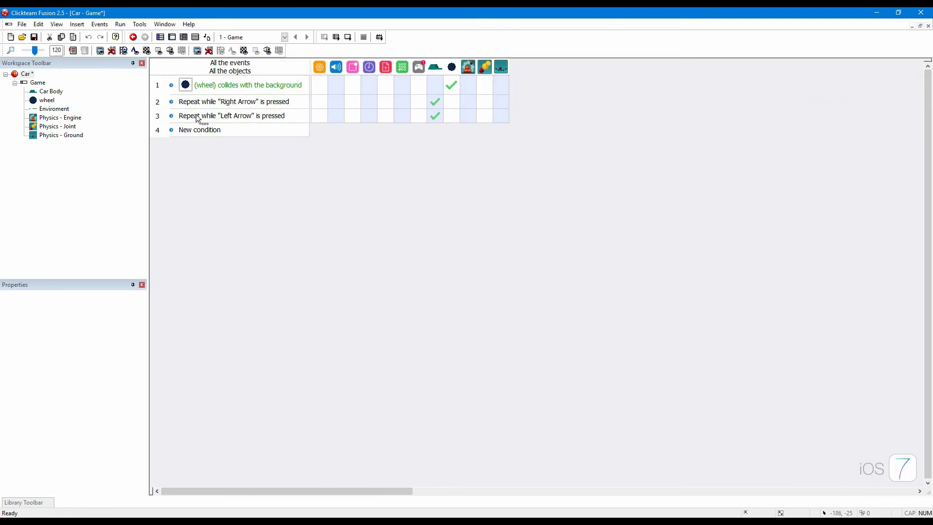
{"action": "left_click", "coordinate": [200, 135]}
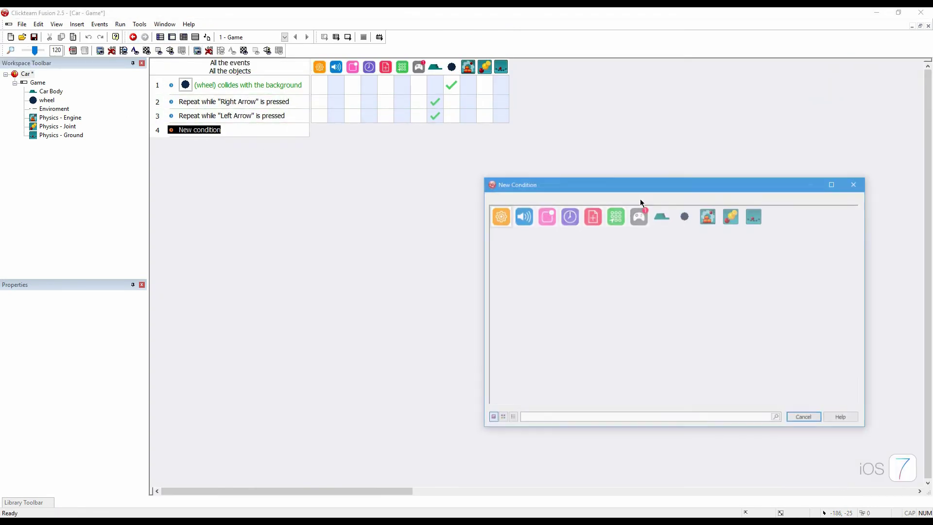
{"action": "left_click", "coordinate": [657, 221]}
{"action": "mouse_move", "coordinate": [578, 244]}
{"action": "left_click", "coordinate": [583, 243]}
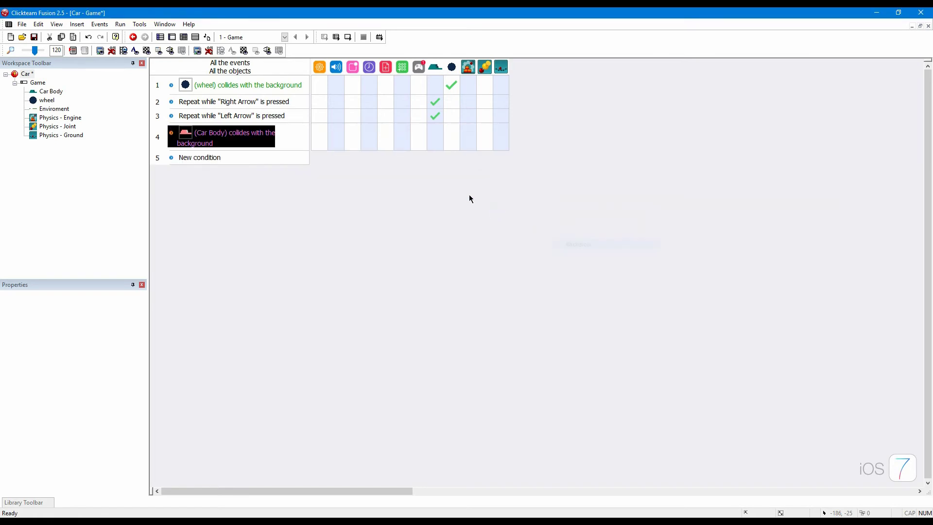
{"action": "left_click", "coordinate": [451, 84]}
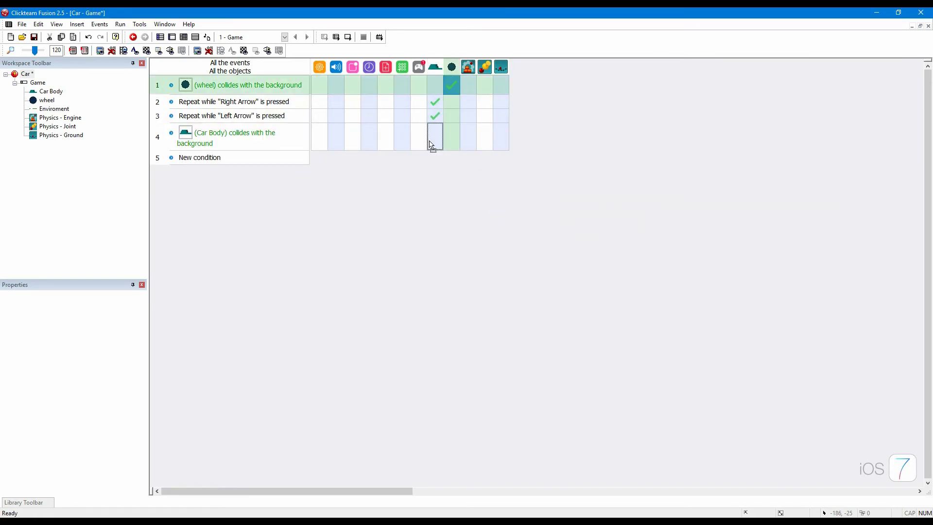
{"action": "left_click_drag", "start_coordinate": [432, 144], "coordinate": [433, 142]}
{"action": "left_click_drag", "start_coordinate": [158, 137], "coordinate": [157, 100]}
Step: Add a new event with the condition Car Body leaves the play area
{"action": "left_click", "coordinate": [195, 158]}
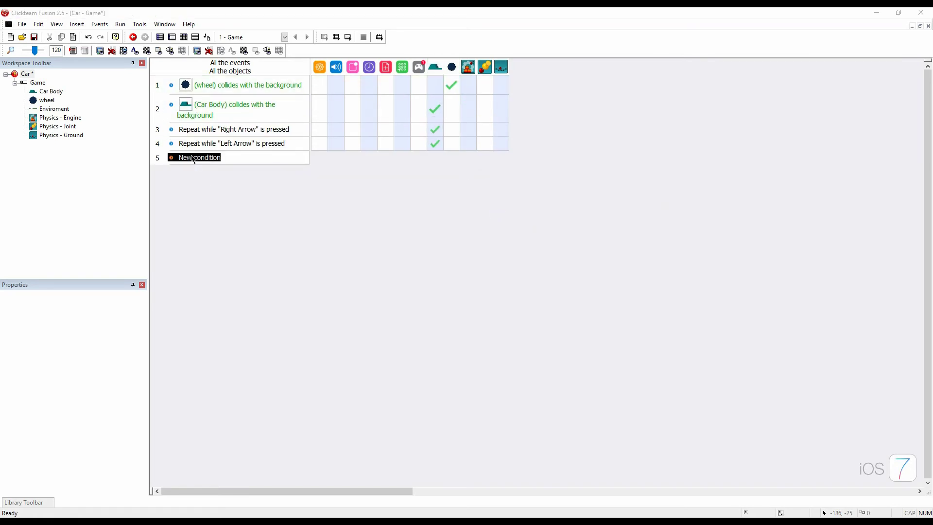
{"action": "right_click", "coordinate": [670, 222]}
{"action": "mouse_move", "coordinate": [697, 247]}
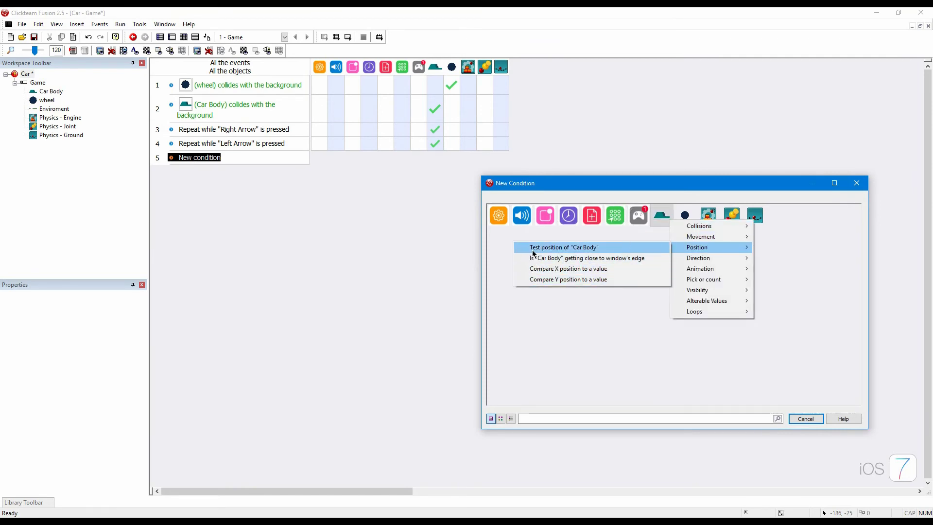
{"action": "left_click", "coordinate": [535, 247]}
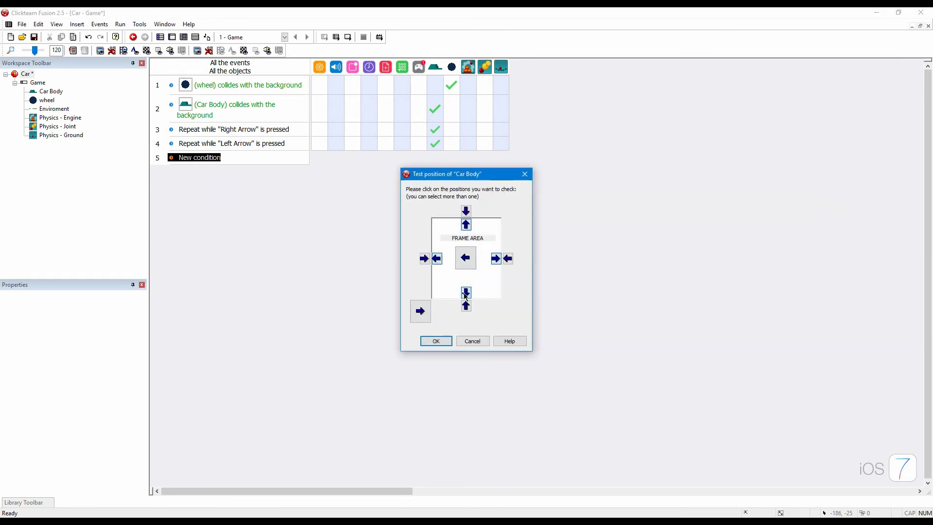
{"action": "left_click", "coordinate": [435, 341]}
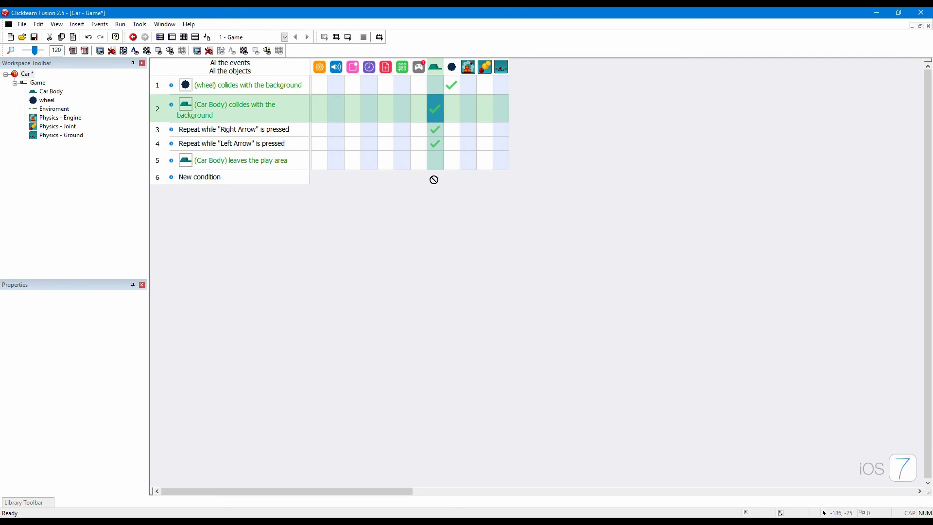
Step: Run the game with F8 and drive the car between the left and right edges over the hills
{"action": "key", "text": "F8"}
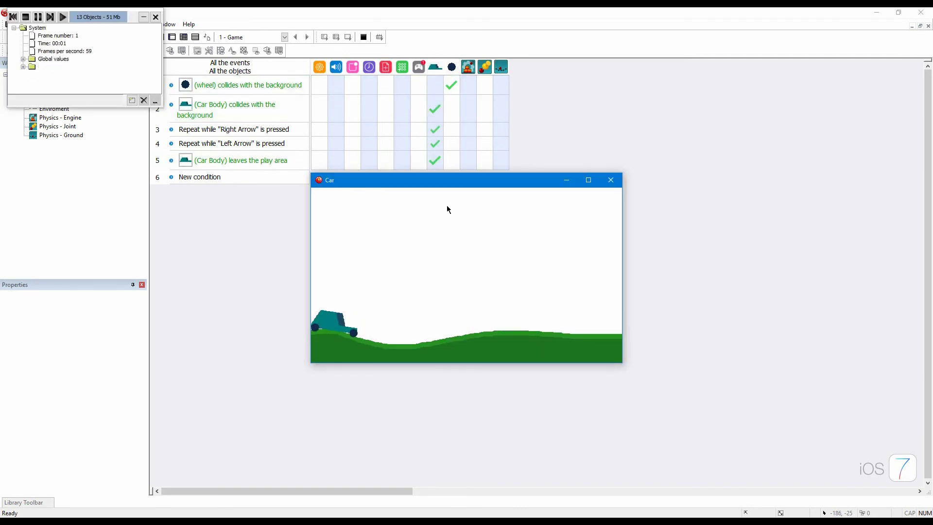
{"action": "key", "text": "Right"}
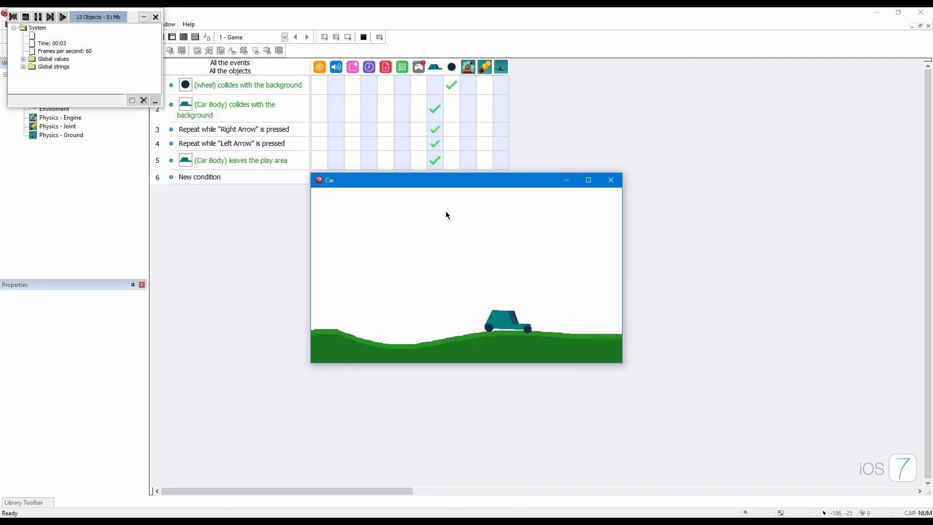
{"action": "key", "text": "Left"}
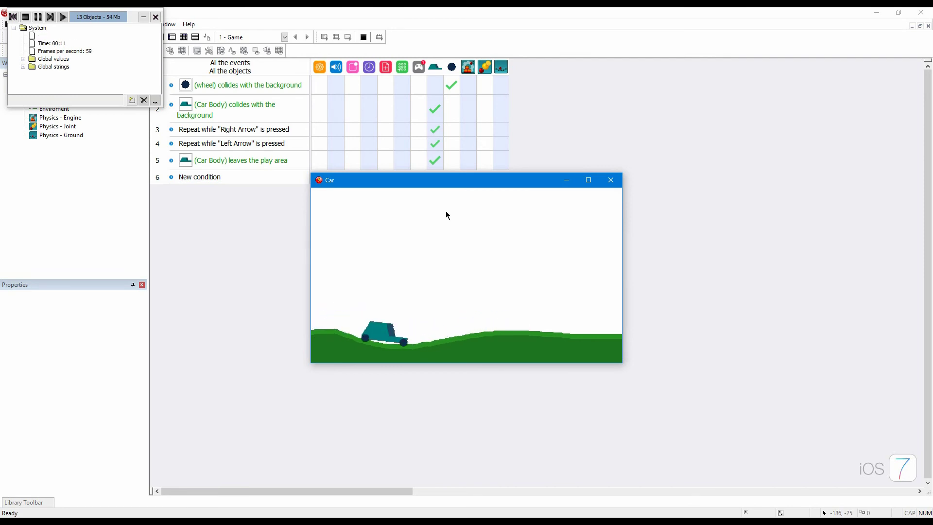
{"action": "key", "text": "Left"}
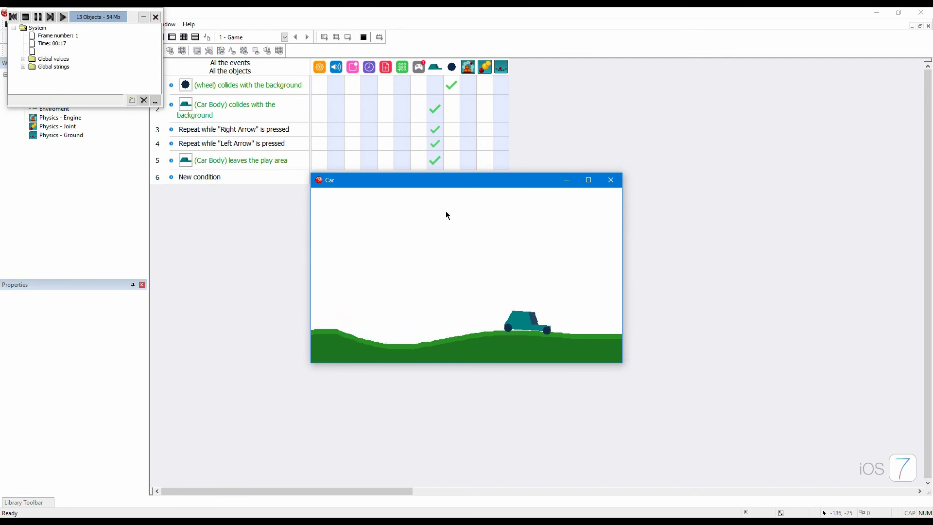
{"action": "key", "text": "Left"}
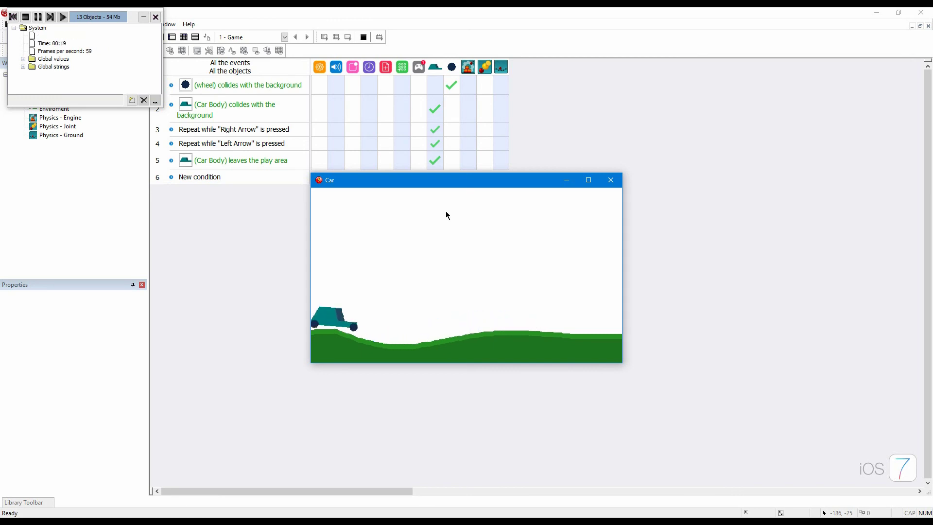
{"action": "key", "text": "Right"}
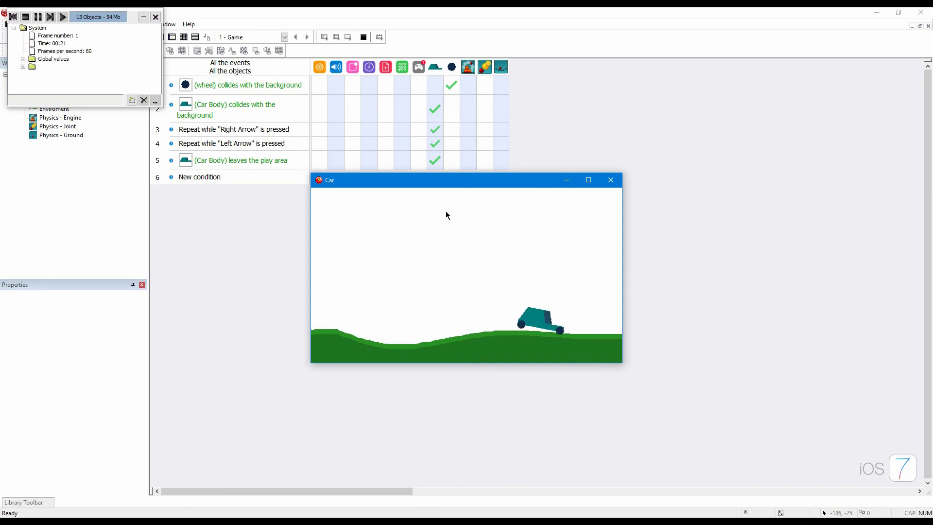
{"action": "key", "text": "Left"}
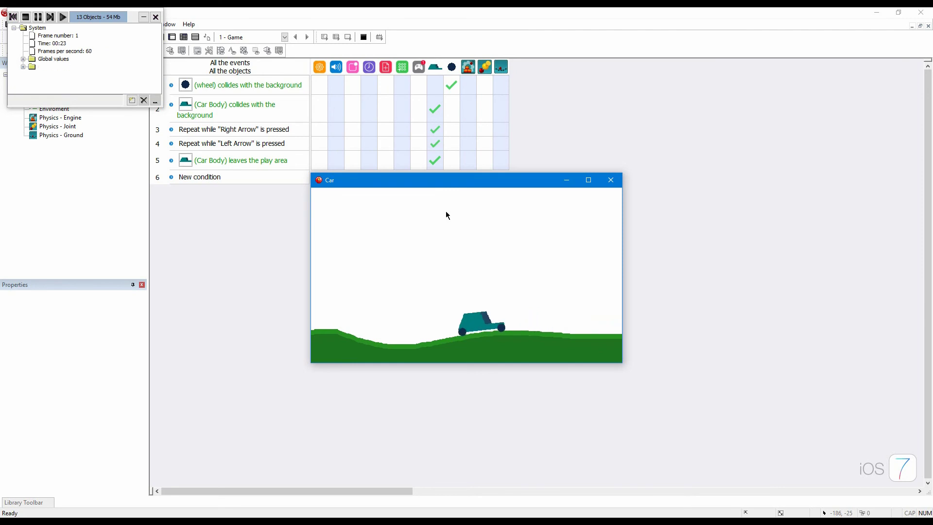
{"action": "key", "text": "Right"}
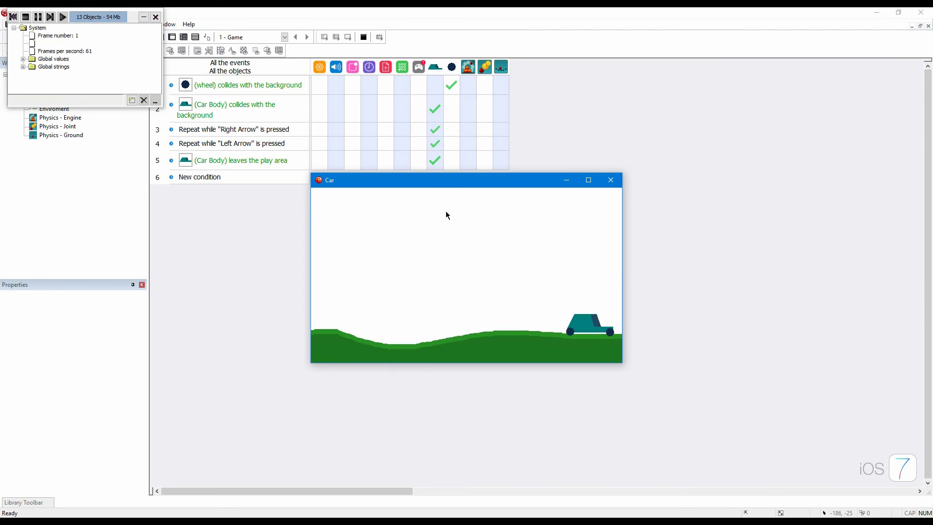
{"action": "key", "text": "Left"}
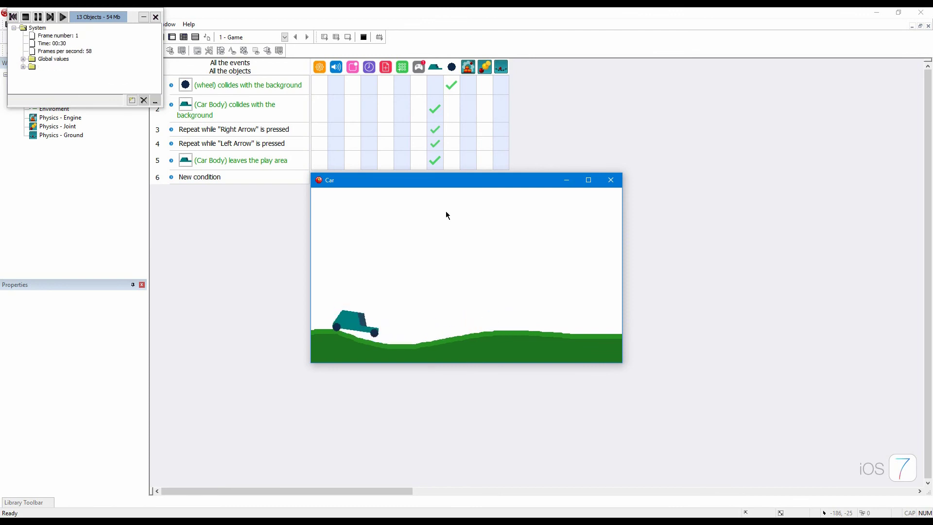
{"action": "key", "text": "Right"}
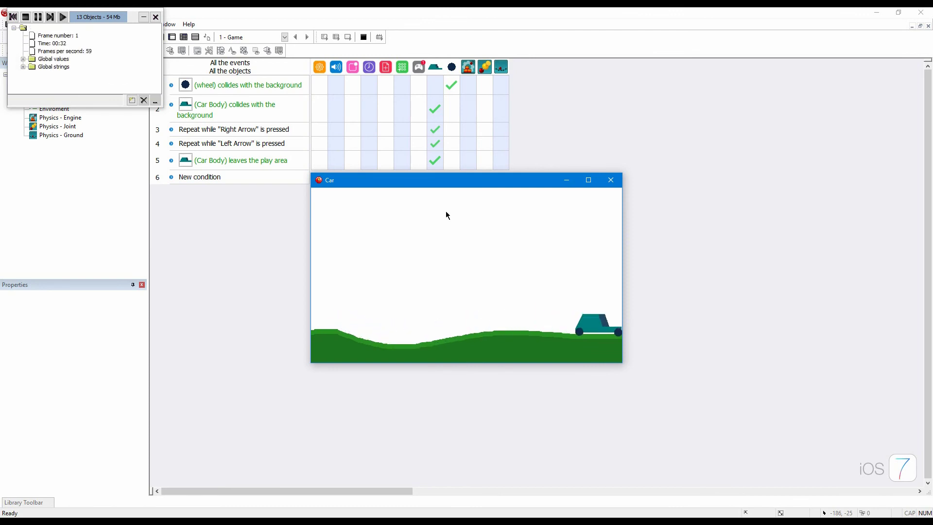
{"action": "key", "text": "Left"}
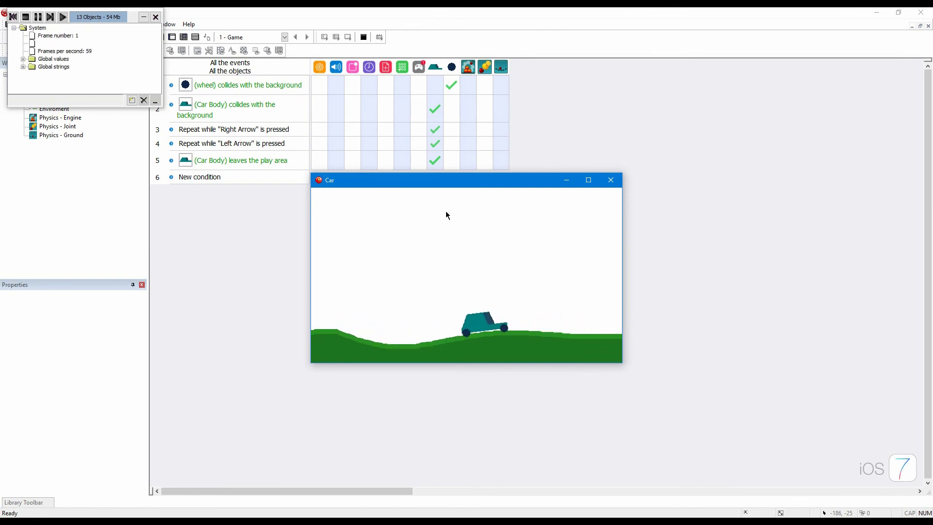
{"action": "key", "text": "Right"}
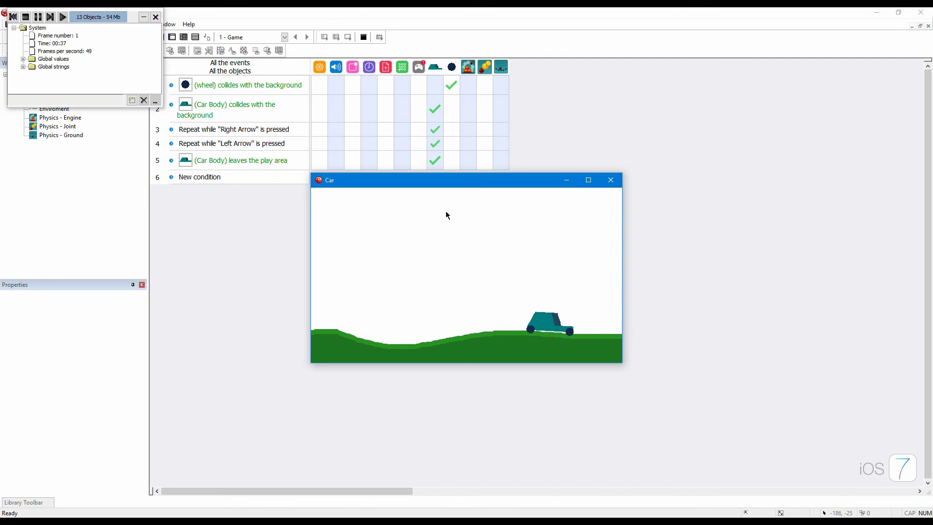
{"action": "key", "text": "Left"}
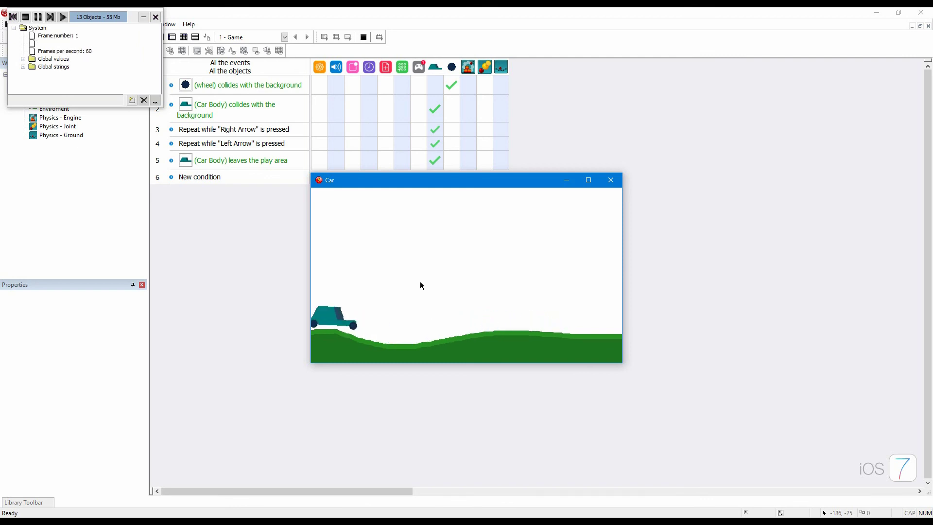